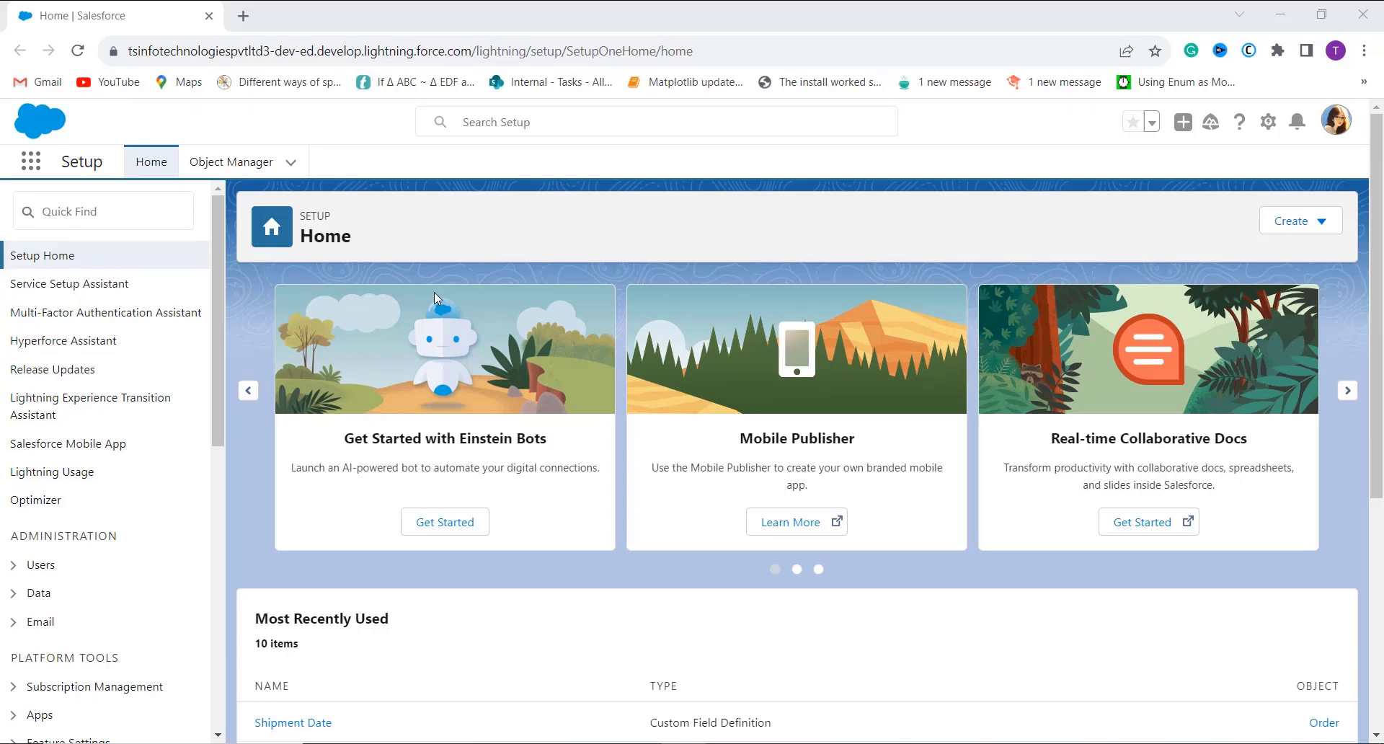
Find the Order object in Object Manager by searching for "order" and open its Fields & Relationships
click(258, 160)
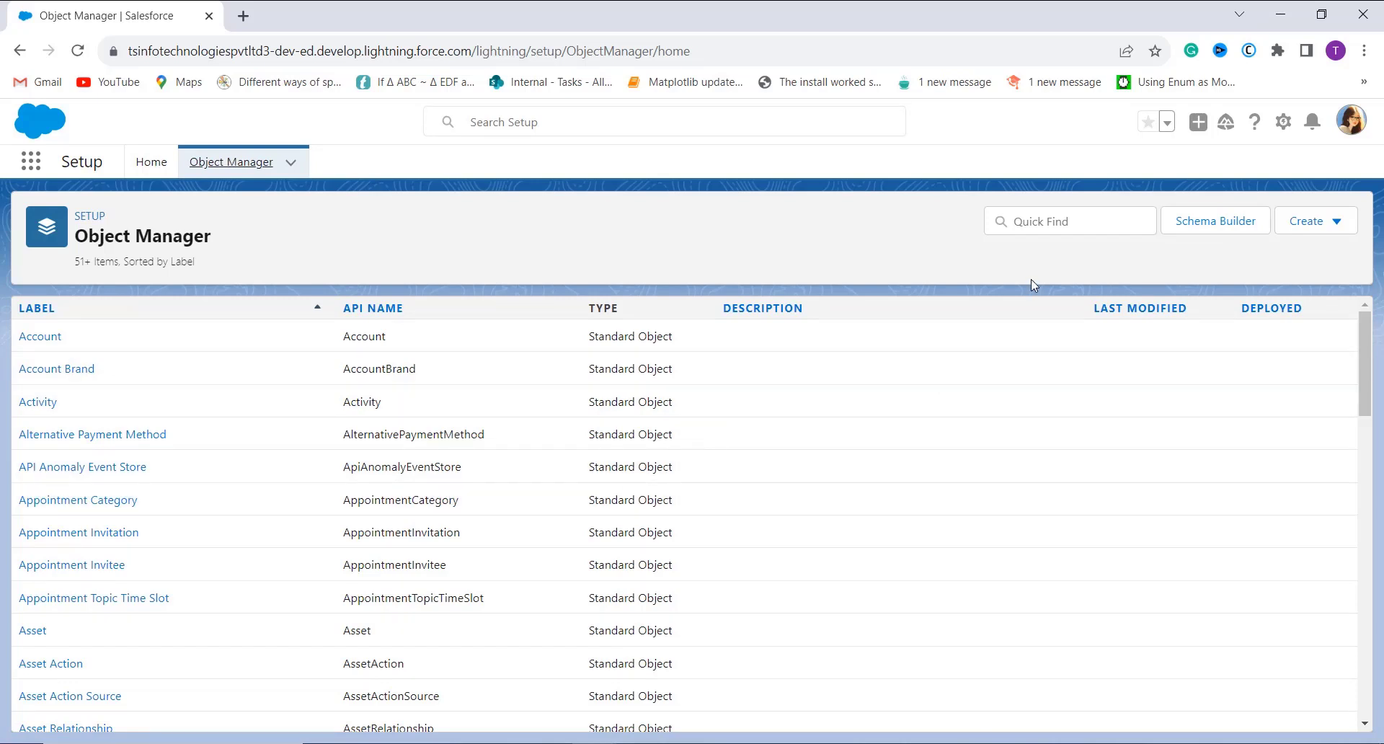
click(1033, 216)
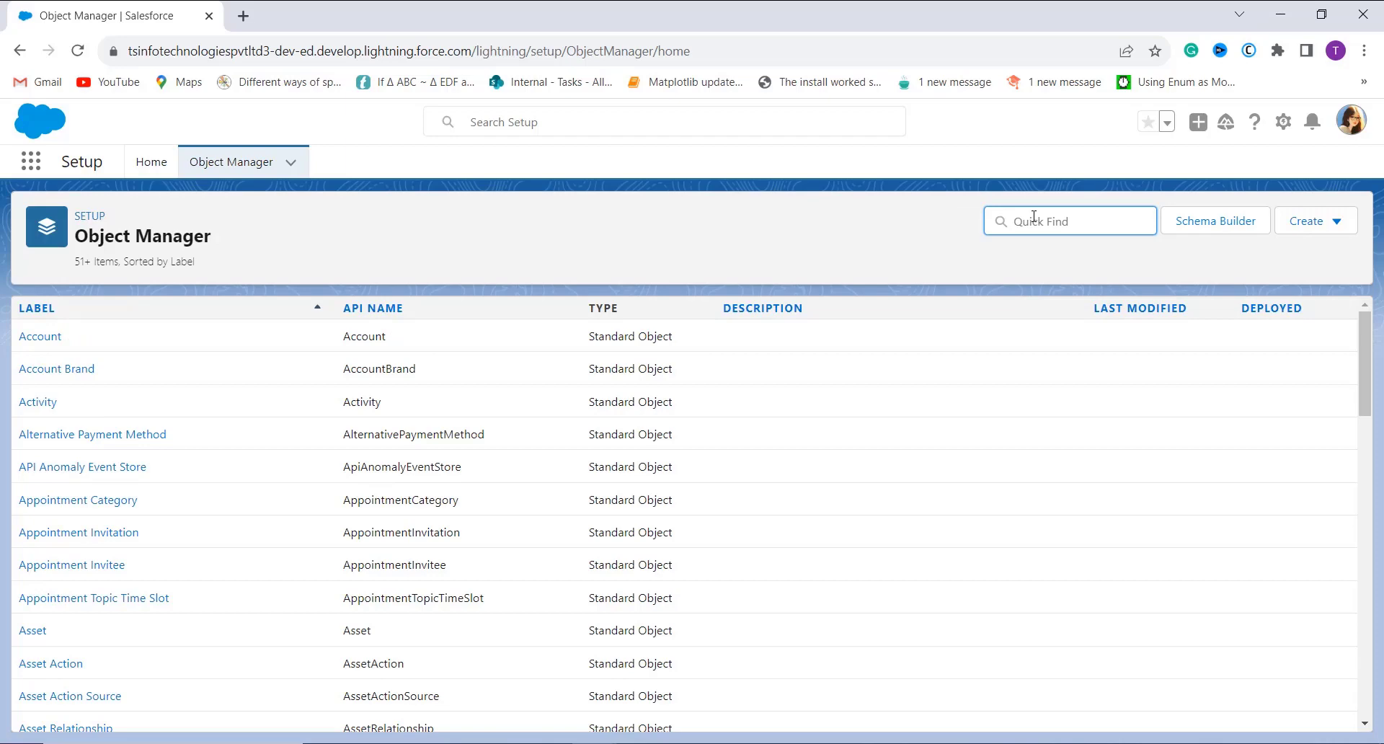
text(orde)
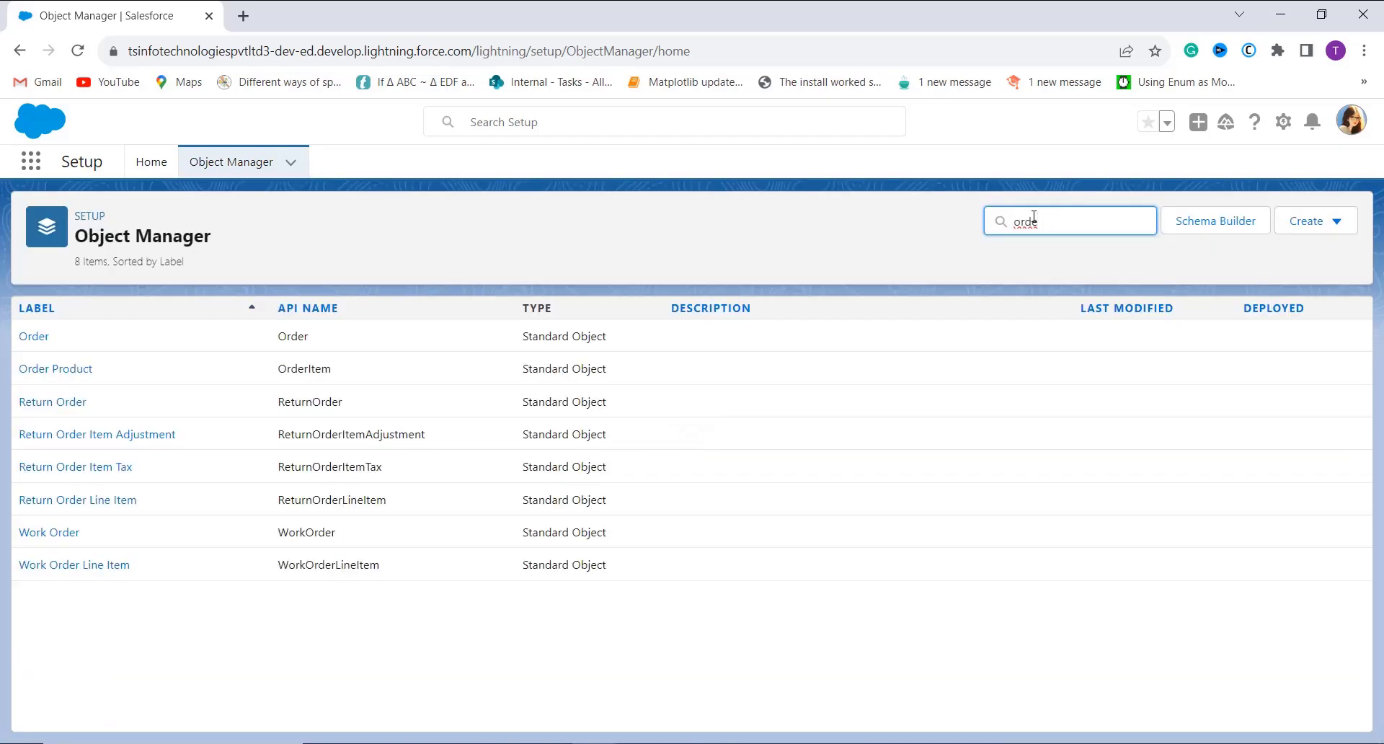
text(r)
click(40, 343)
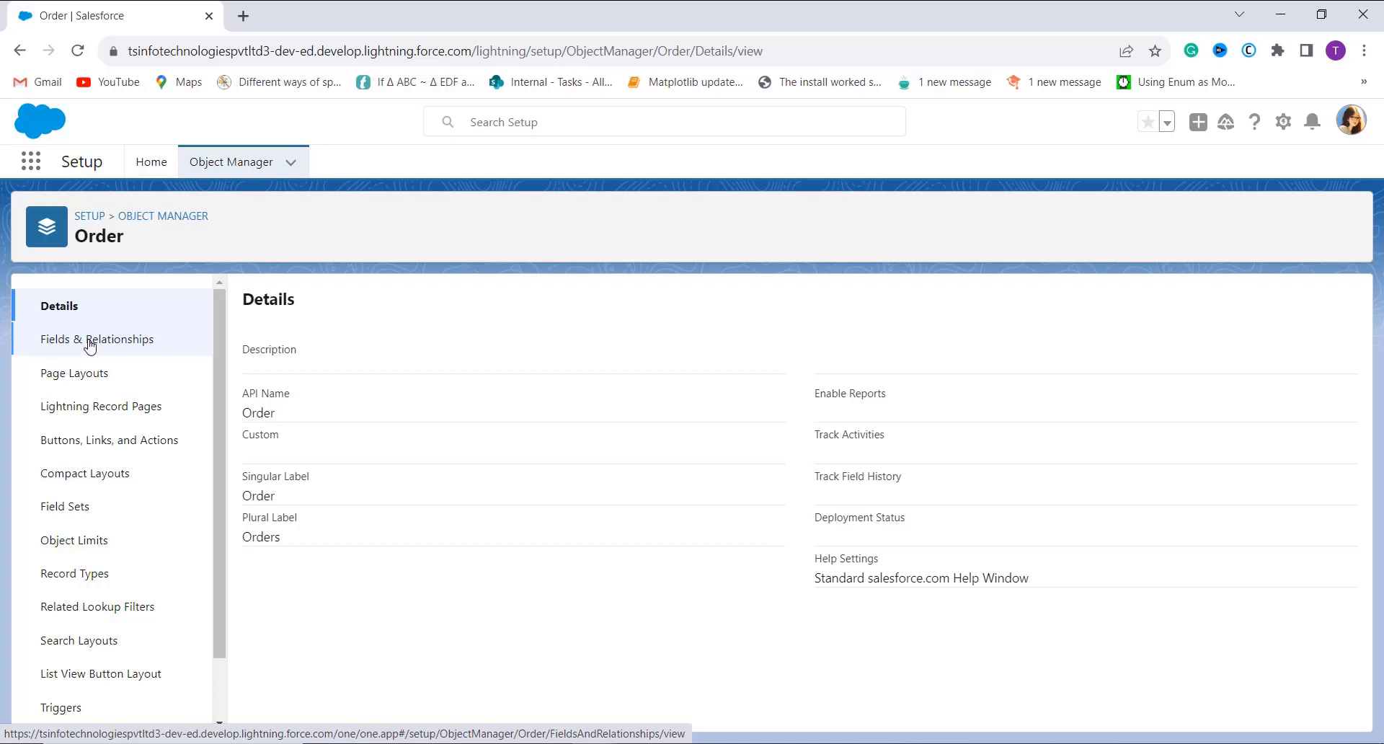
click(91, 344)
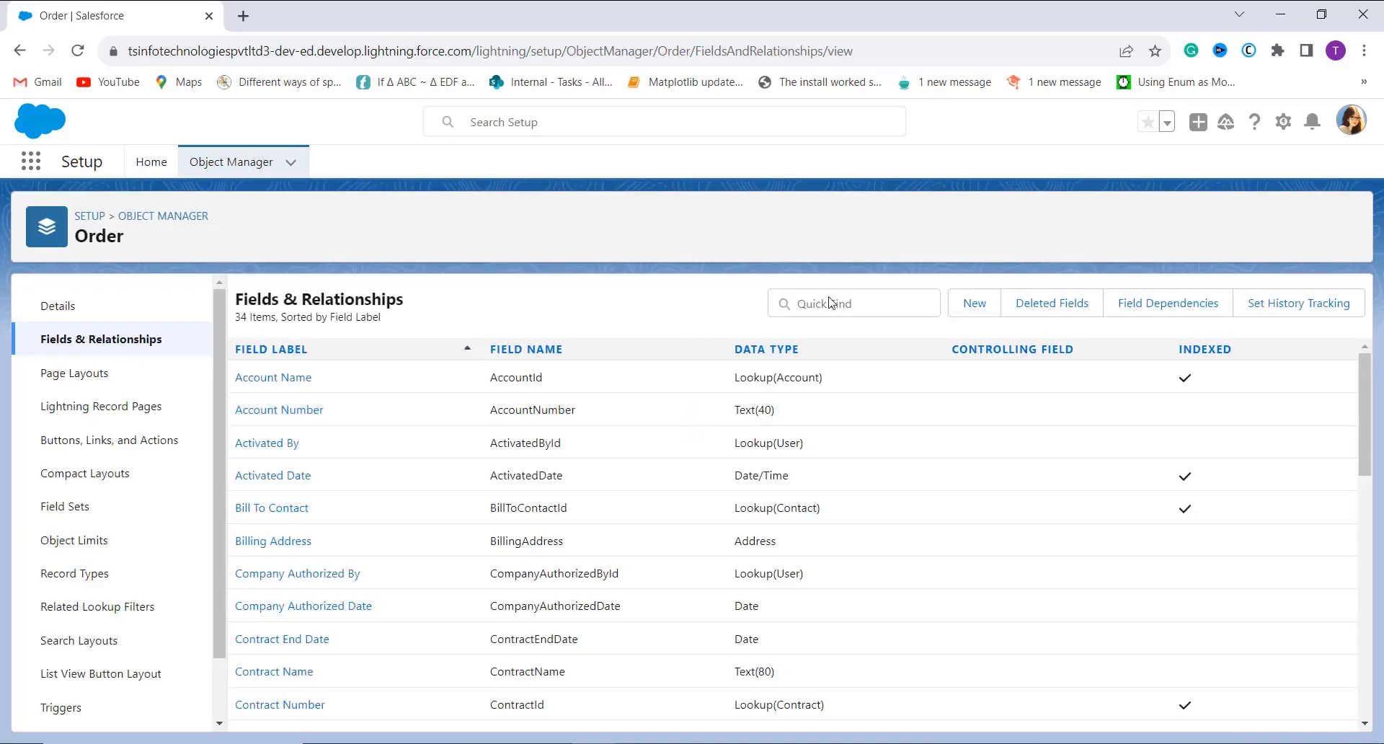
Start a new custom field on the Order object with Formula as its data type
click(980, 314)
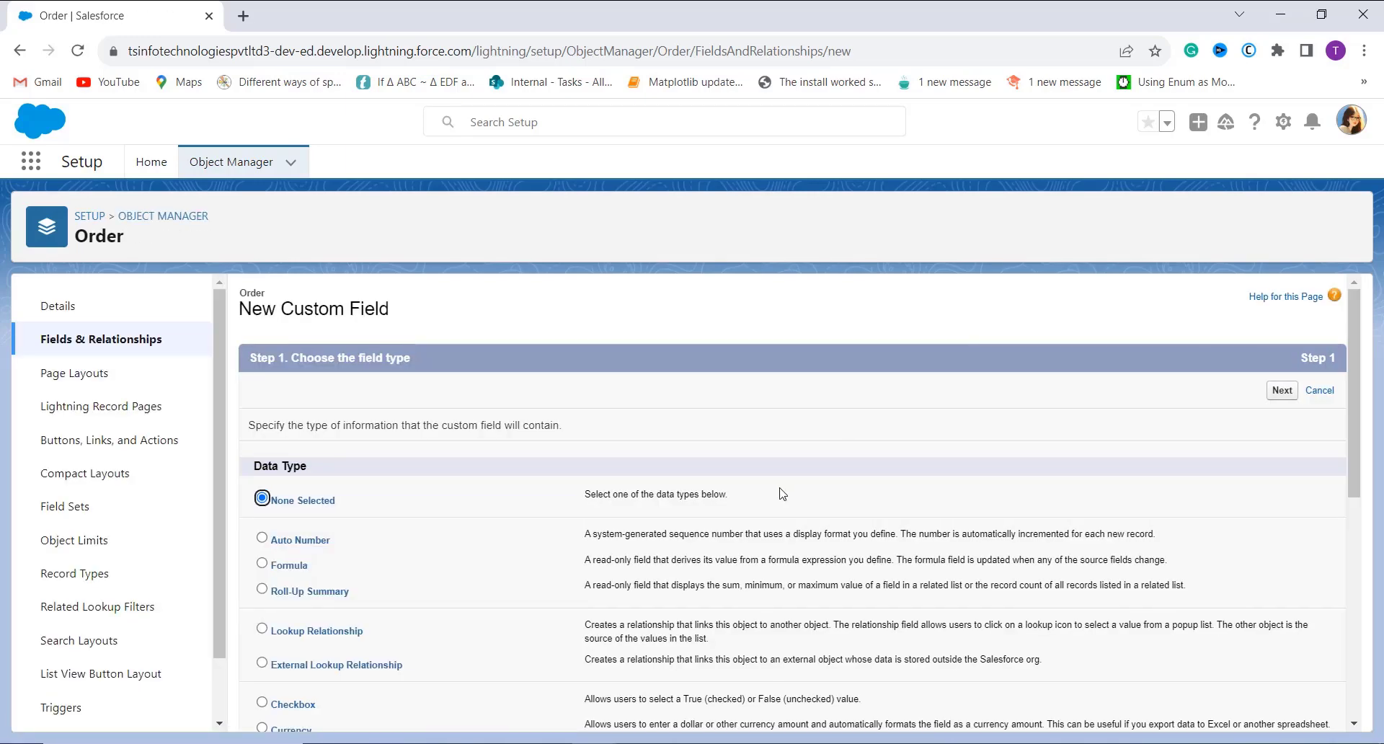
click(304, 569)
click(1282, 393)
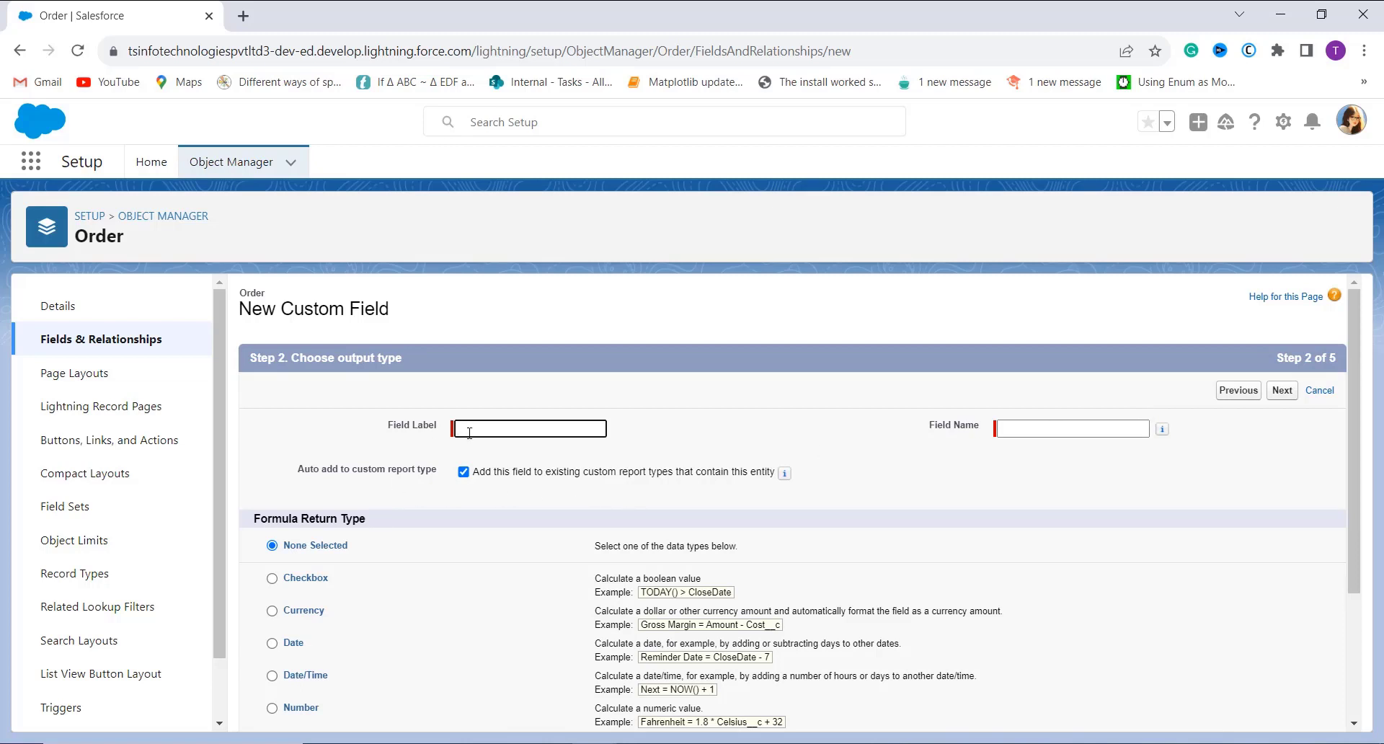
Label the formula field "Order Track", choose Text as its return type and proceed to the formula entry
text(Order Track)
click(995, 461)
scroll(974, 541, down, 2)
scroll(975, 540, down, 2)
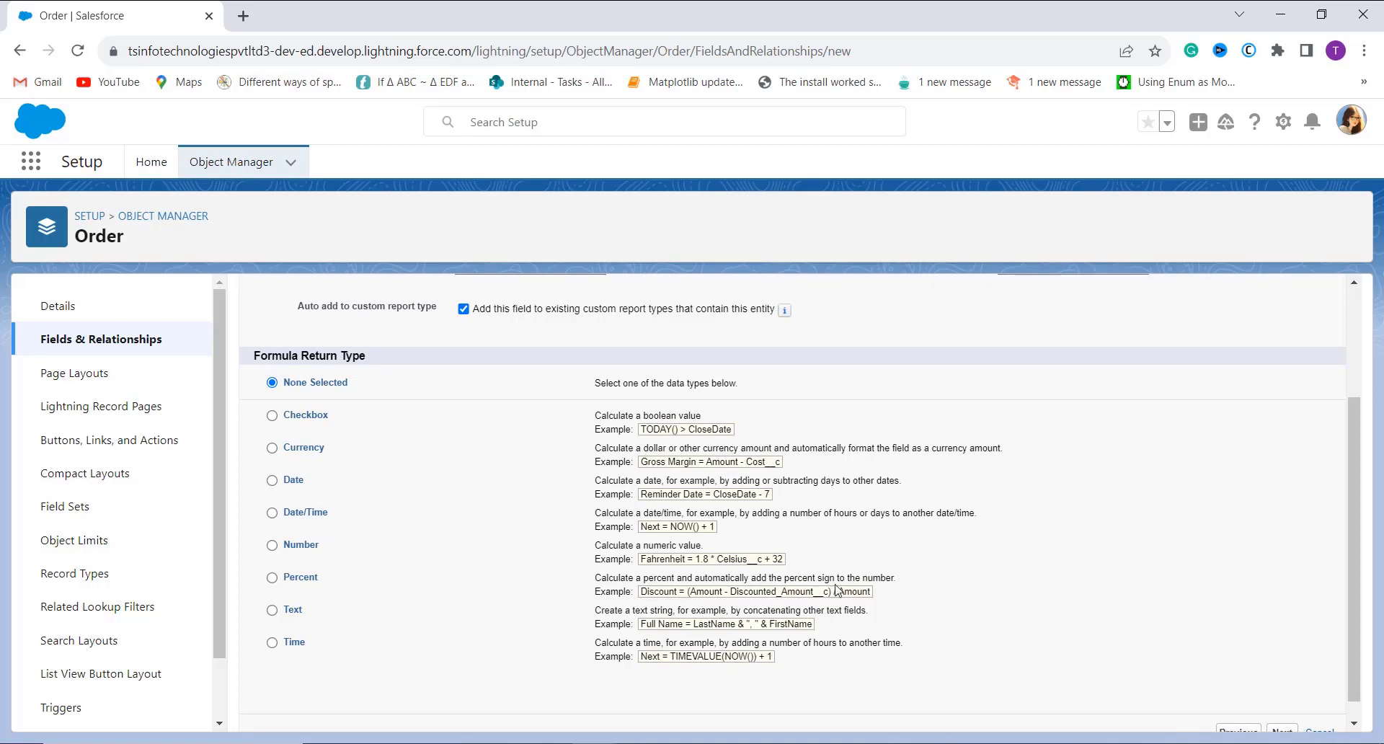
click(293, 611)
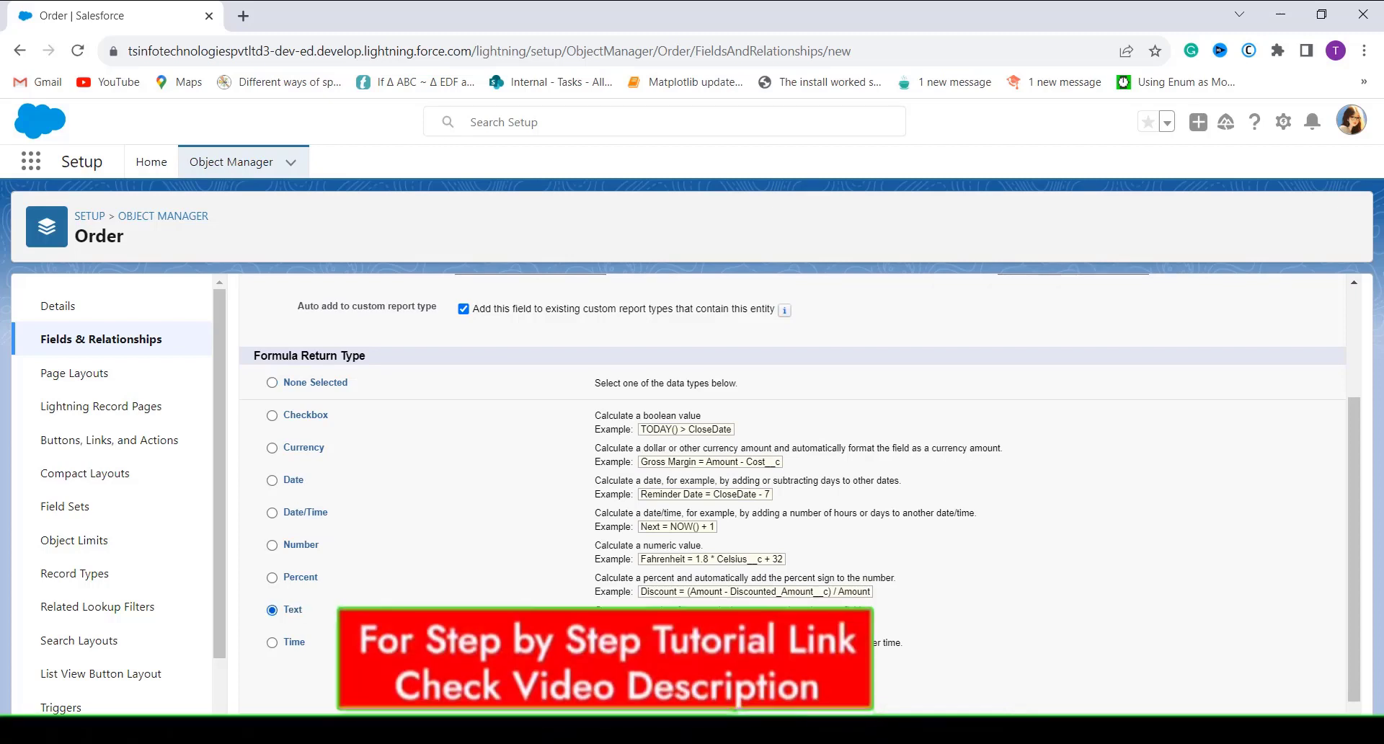
scroll(293, 613, up, 3)
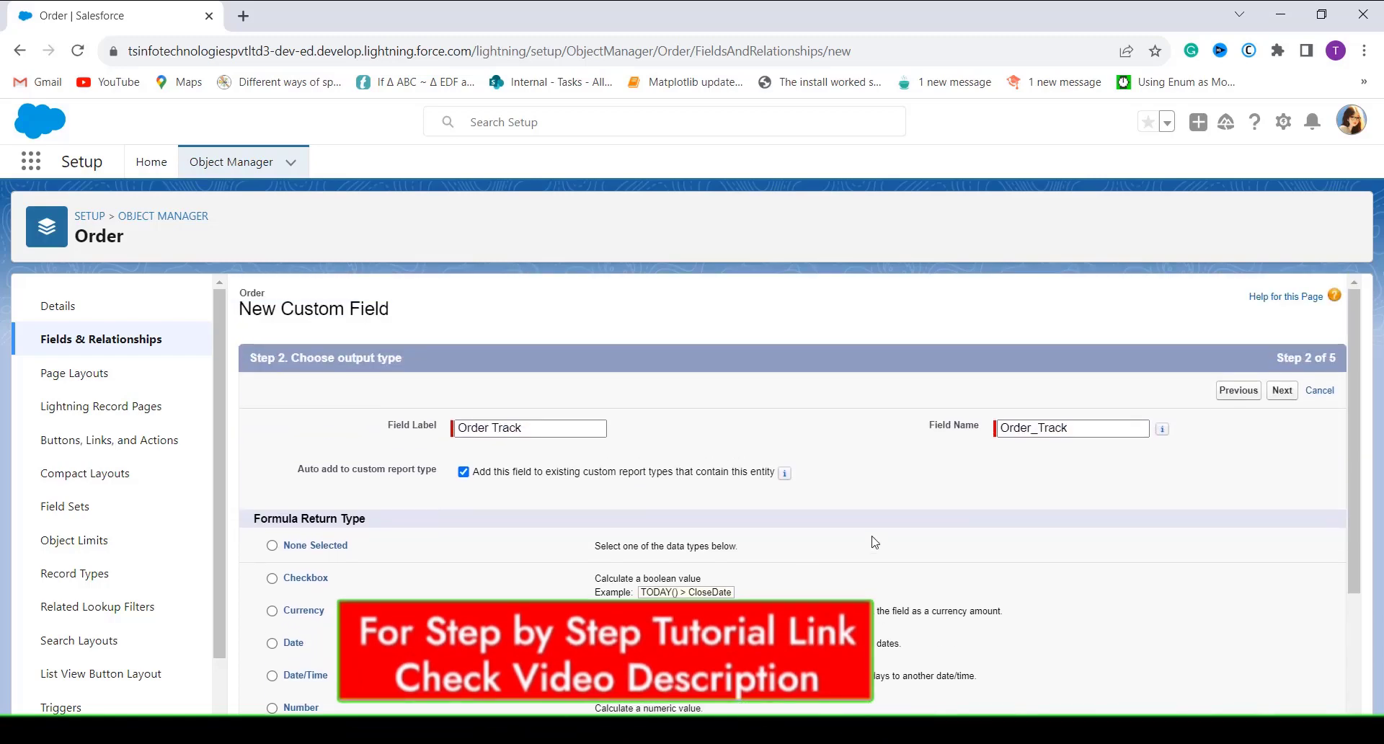
click(1282, 391)
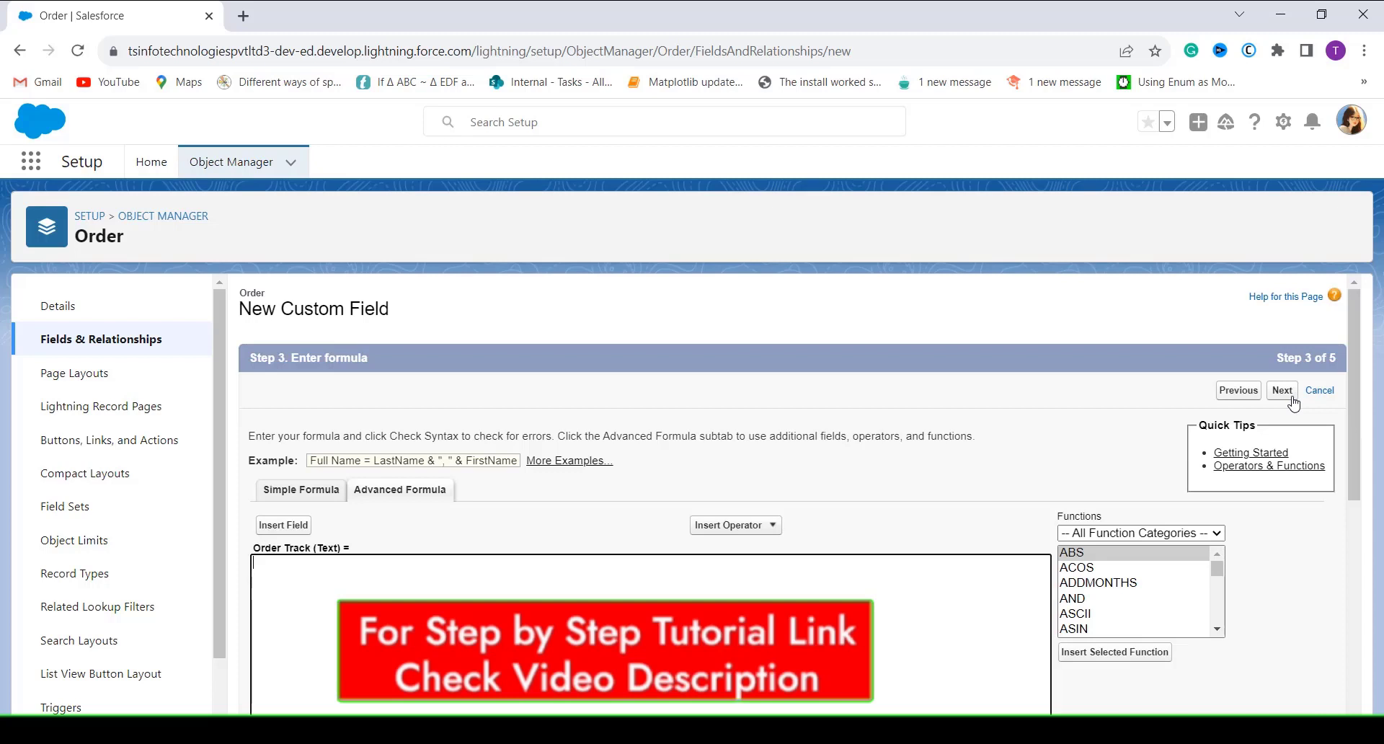
scroll(805, 448, down, 1)
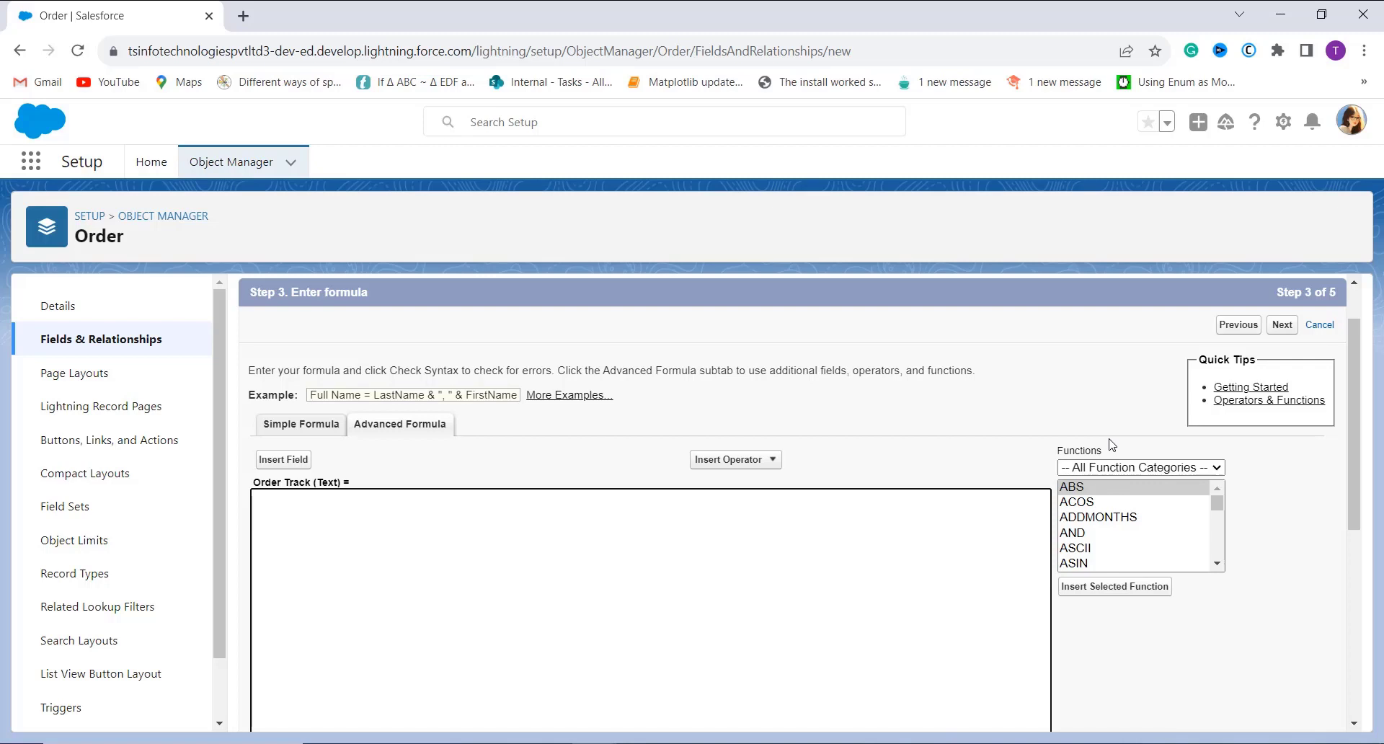
click(766, 461)
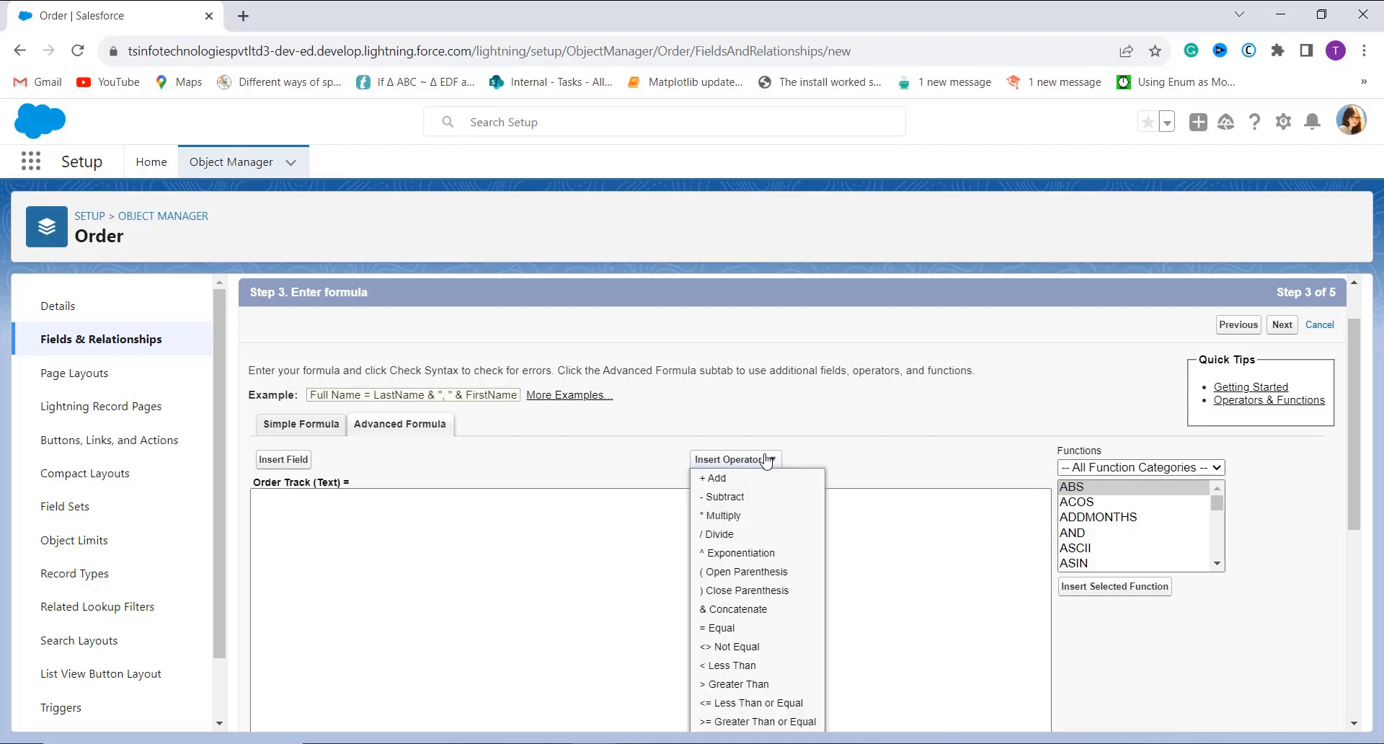
click(281, 461)
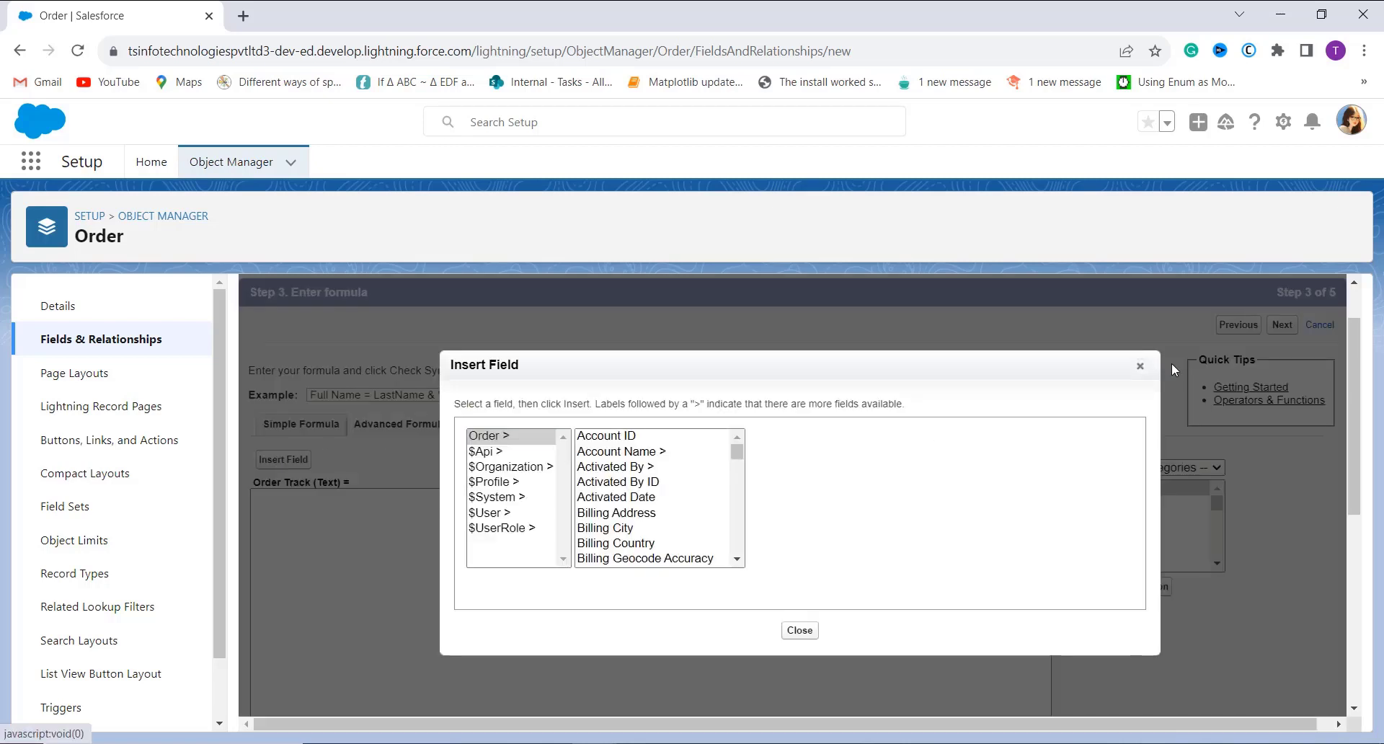
click(1140, 367)
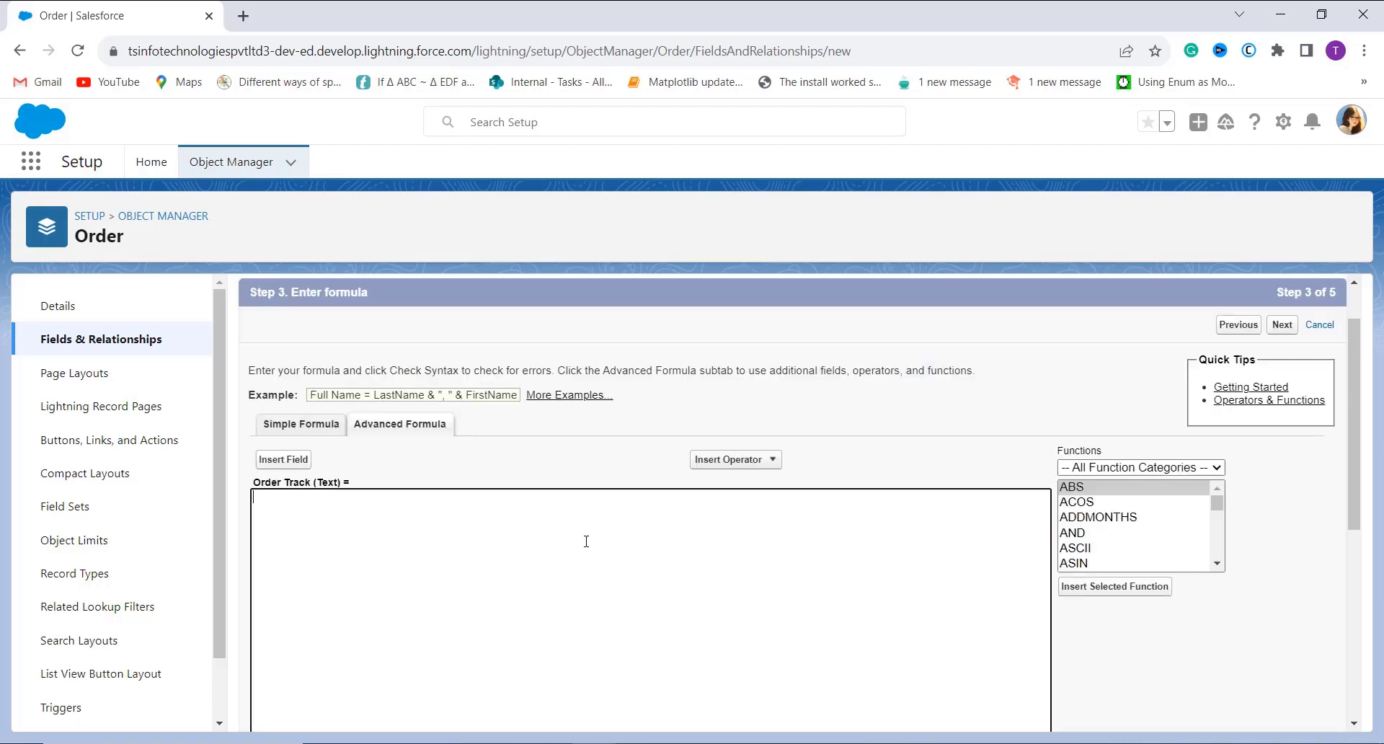
Enter the formula IF(Shipment_Date__c > TODAY(), "Order is not shipped yet.", "Order will be delivered soon.") and check its syntax
scroll(553, 353, down, 1)
text(IF(Shipment_Date__c > TODAY(), "Order is not shipped yet.", "Order will be delivered soon."))
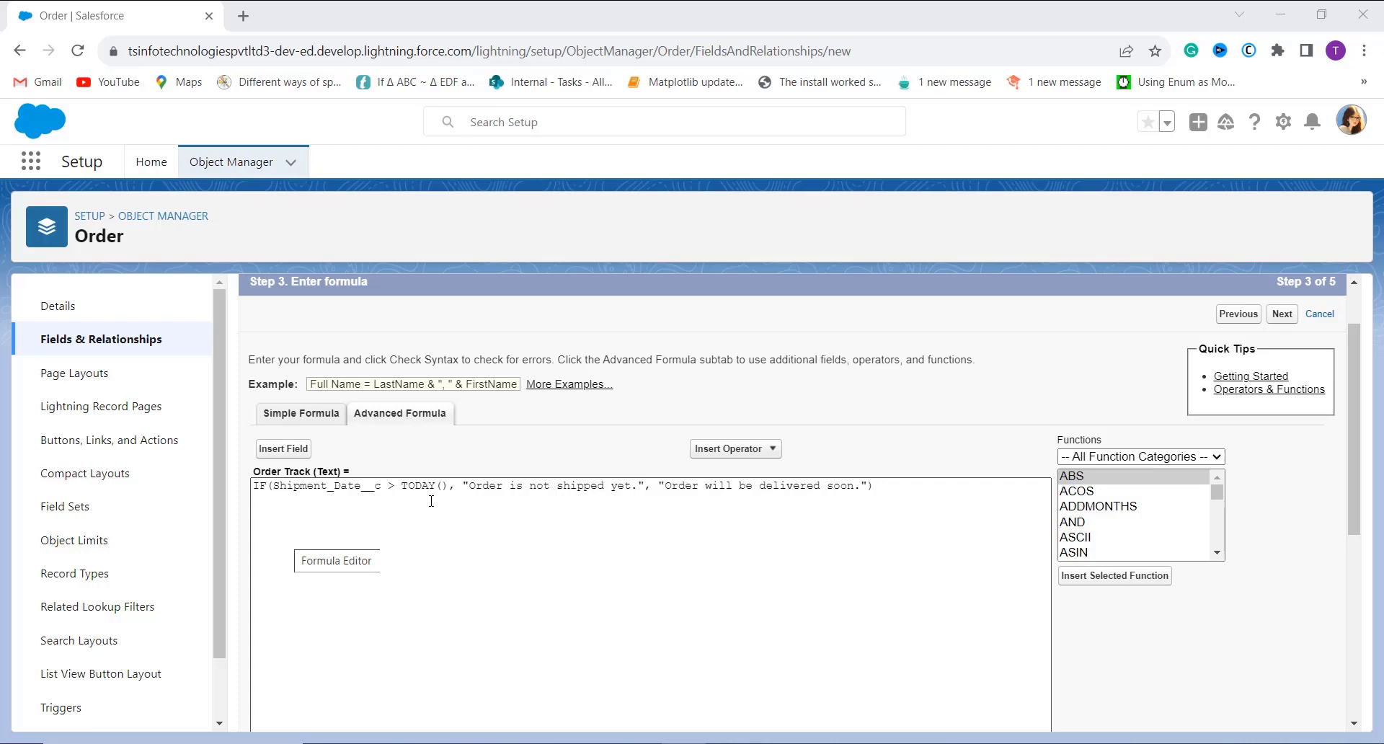
click(349, 499)
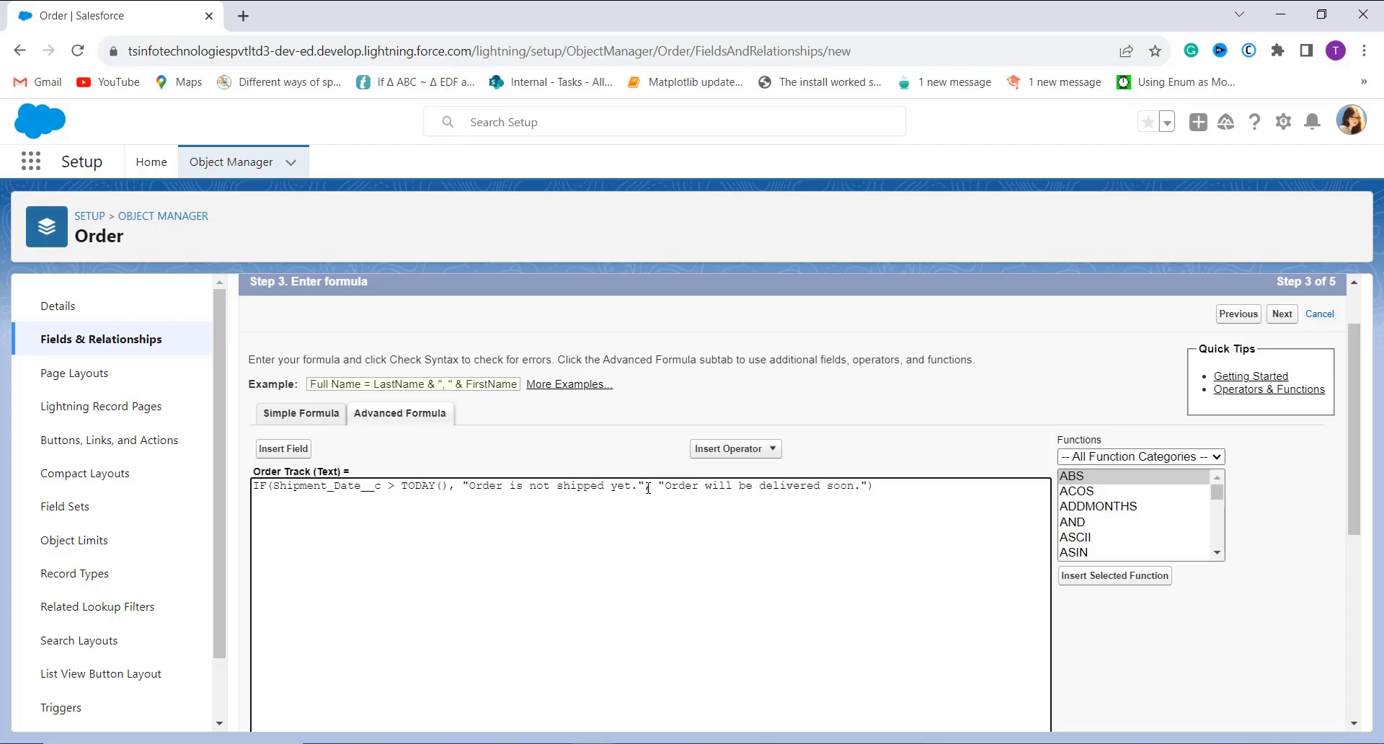
scroll(802, 490, down, 3)
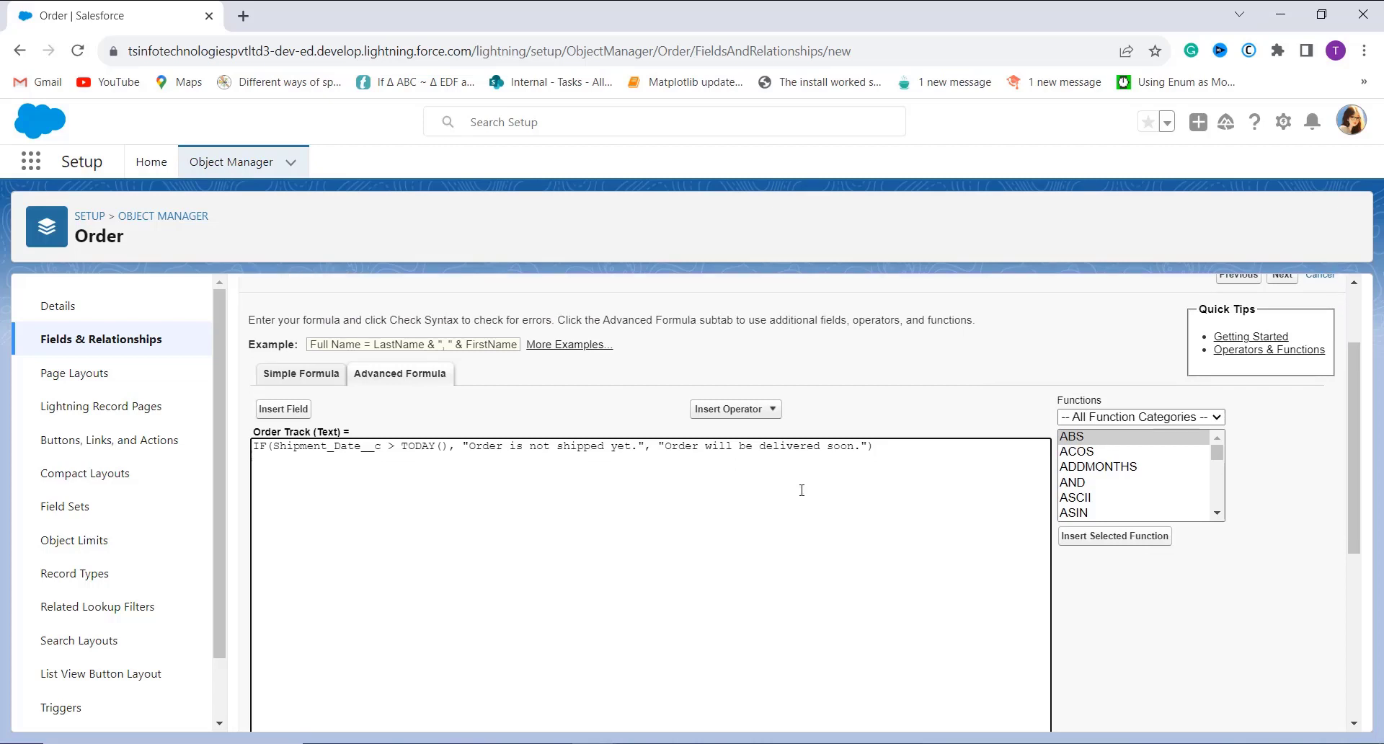
scroll(769, 407, down, 2)
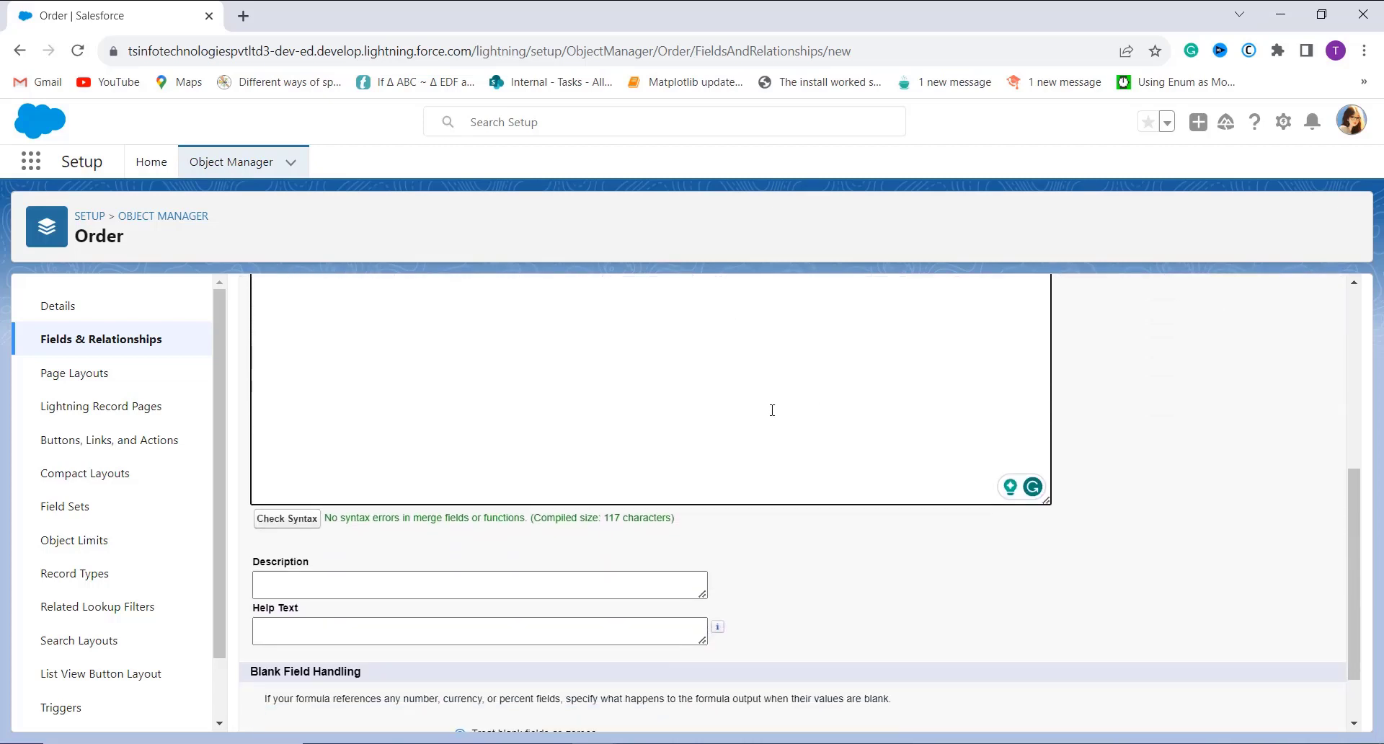
scroll(596, 559, down, 1)
click(280, 446)
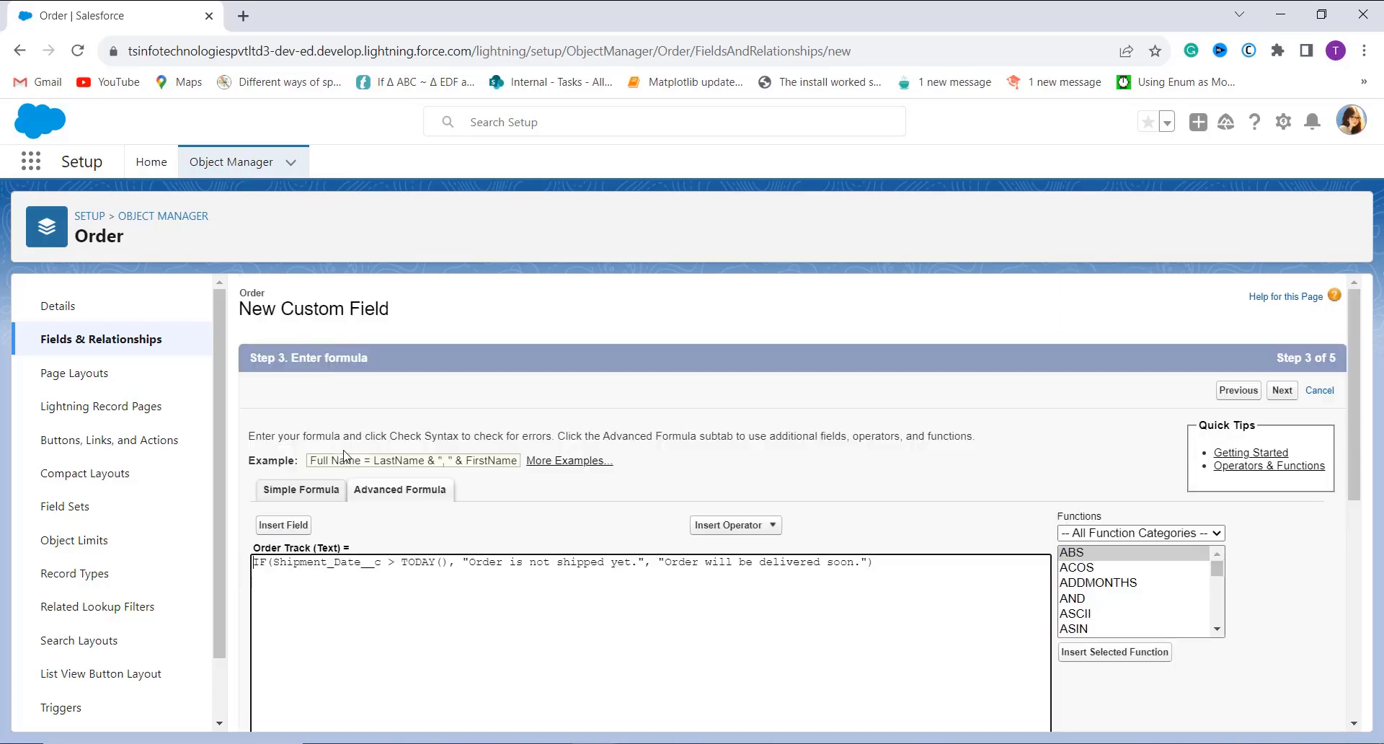
Keep the default blank-field handling, field-level security and Order Layout placement, and save the Order Track field
scroll(400, 525, down, 2)
scroll(400, 526, down, 3)
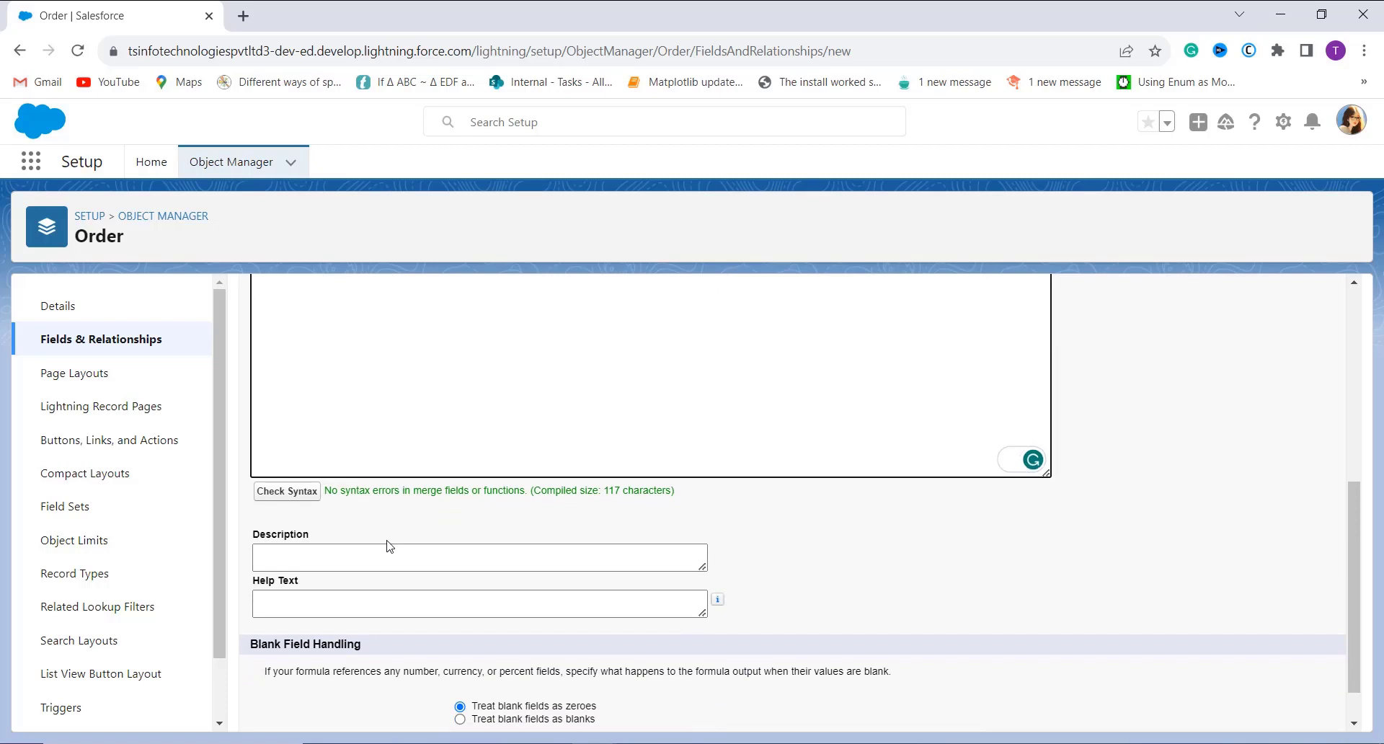
click(377, 549)
click(454, 607)
scroll(488, 630, down, 1)
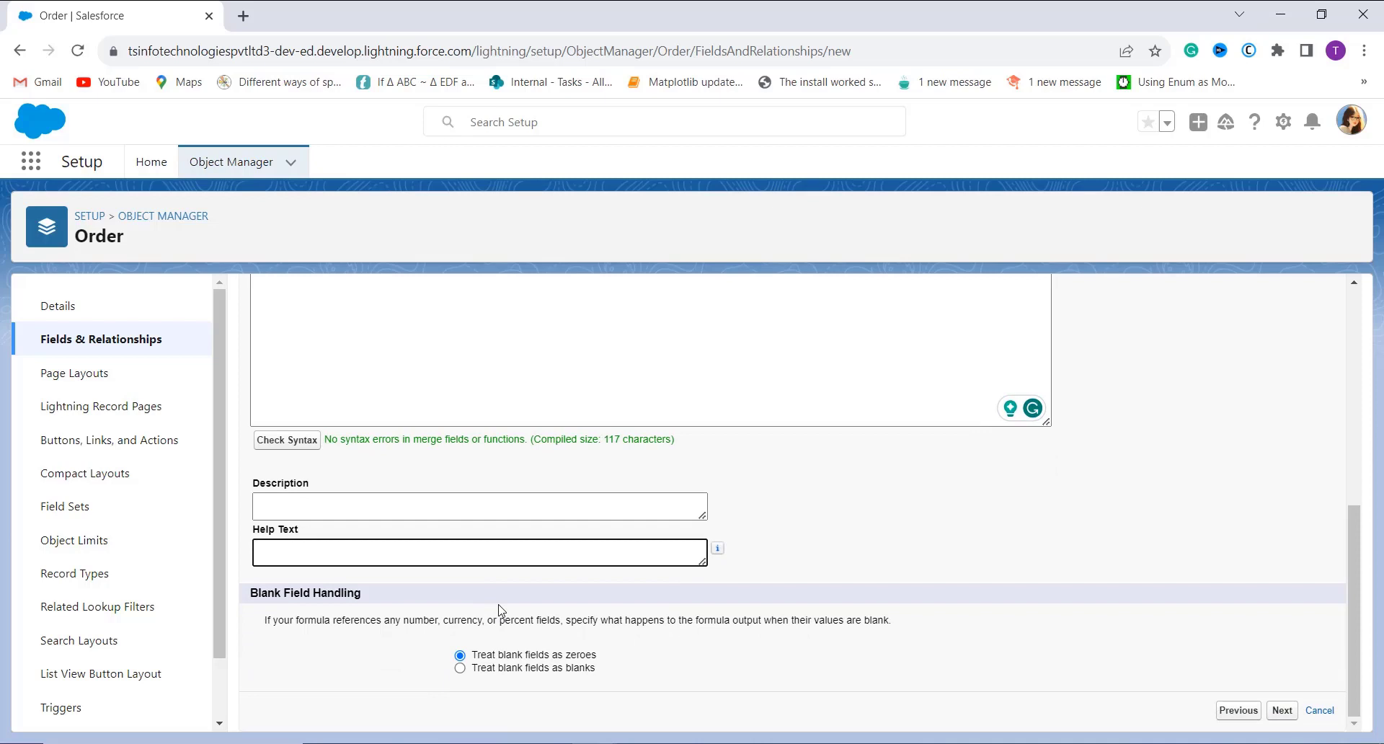
scroll(502, 610, up, 6)
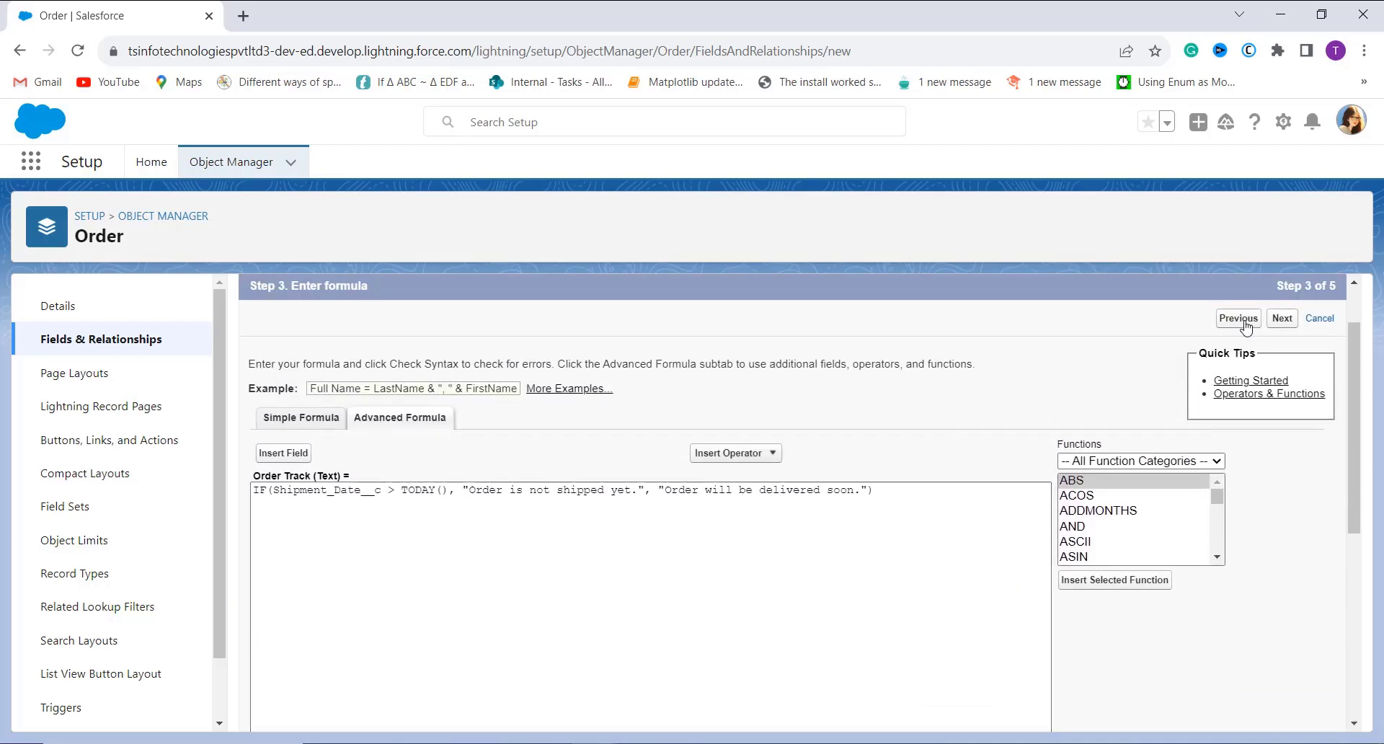
click(1276, 318)
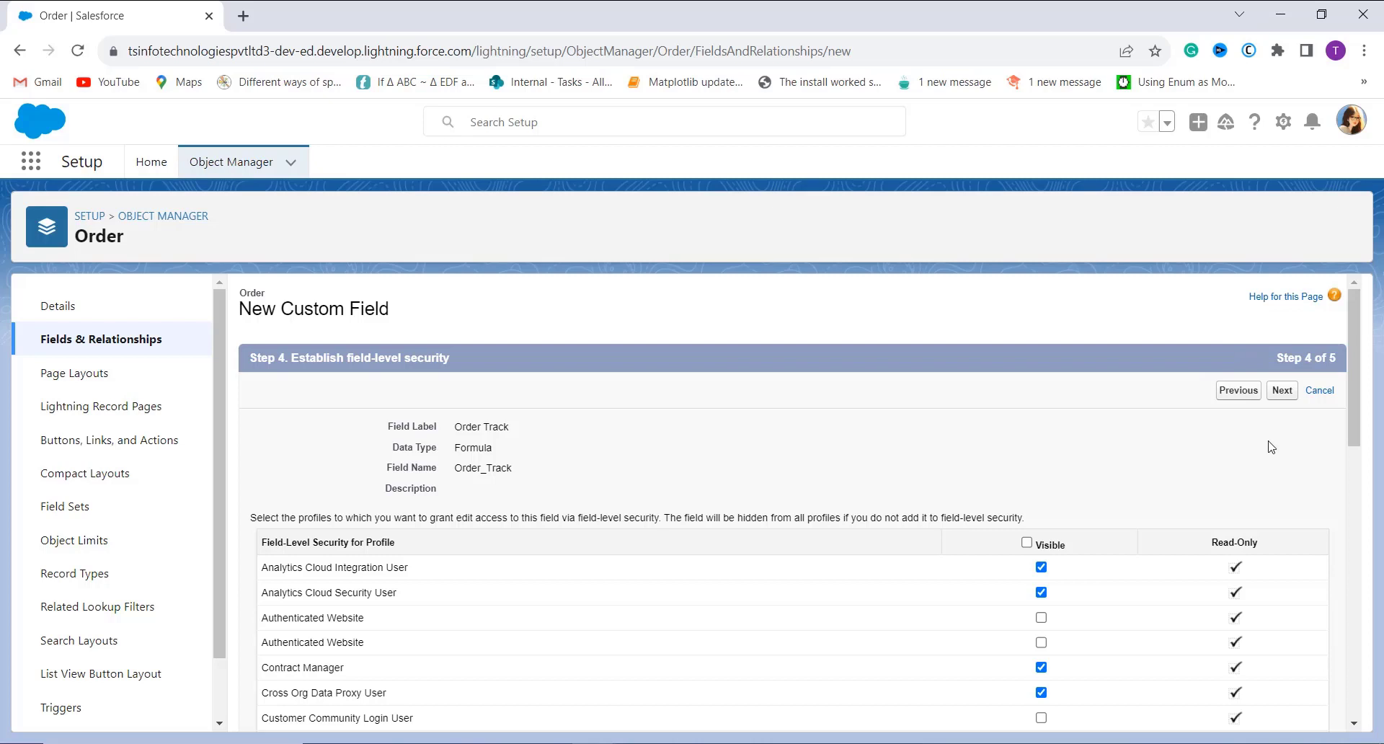
click(1282, 390)
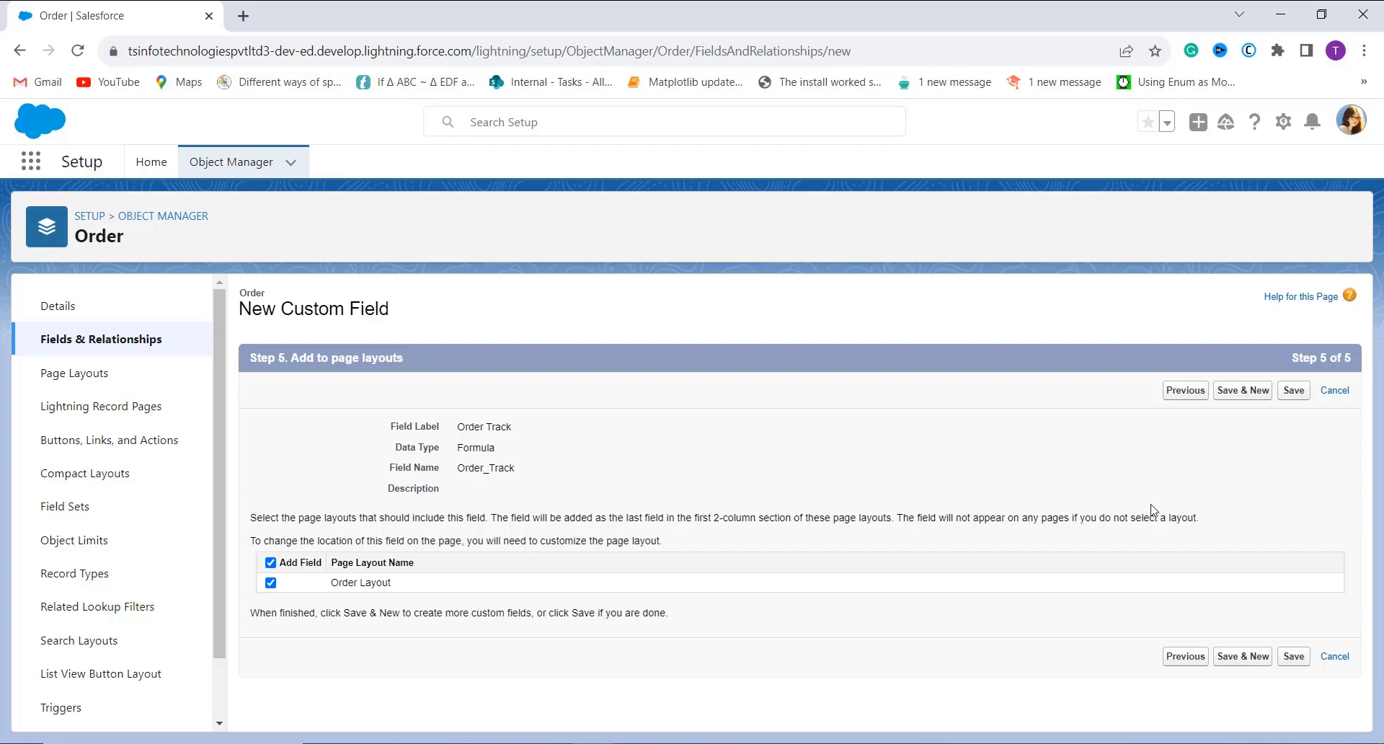
click(1308, 393)
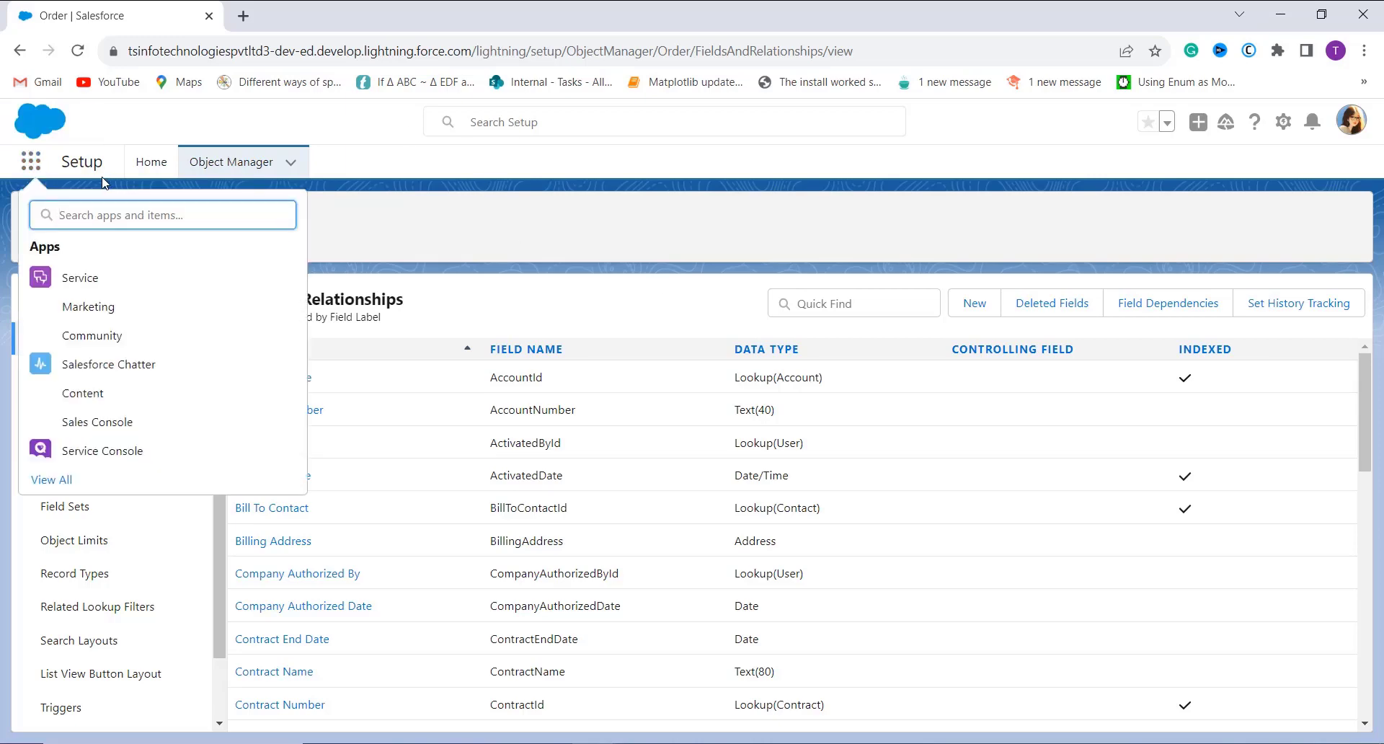
Search the apps and items for "order", open the Orders list and start a new order record
text(order)
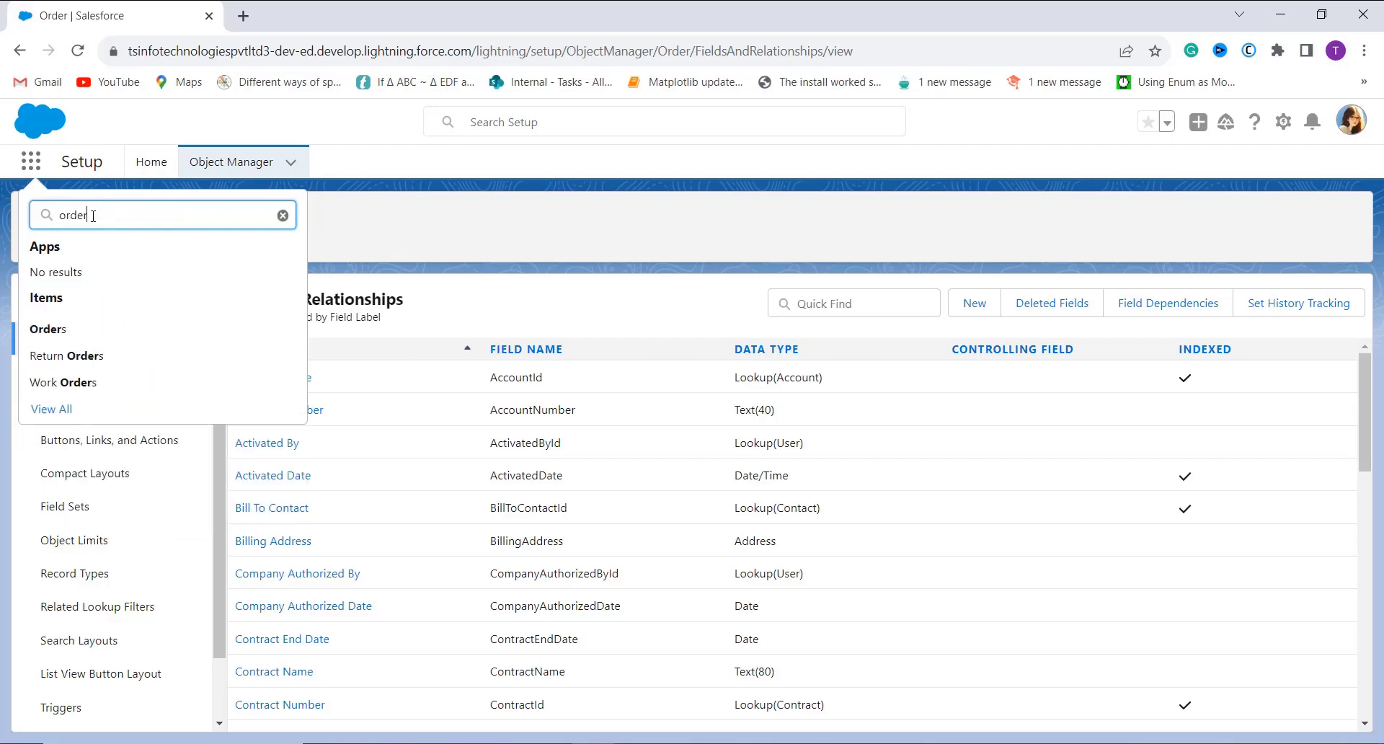
click(47, 330)
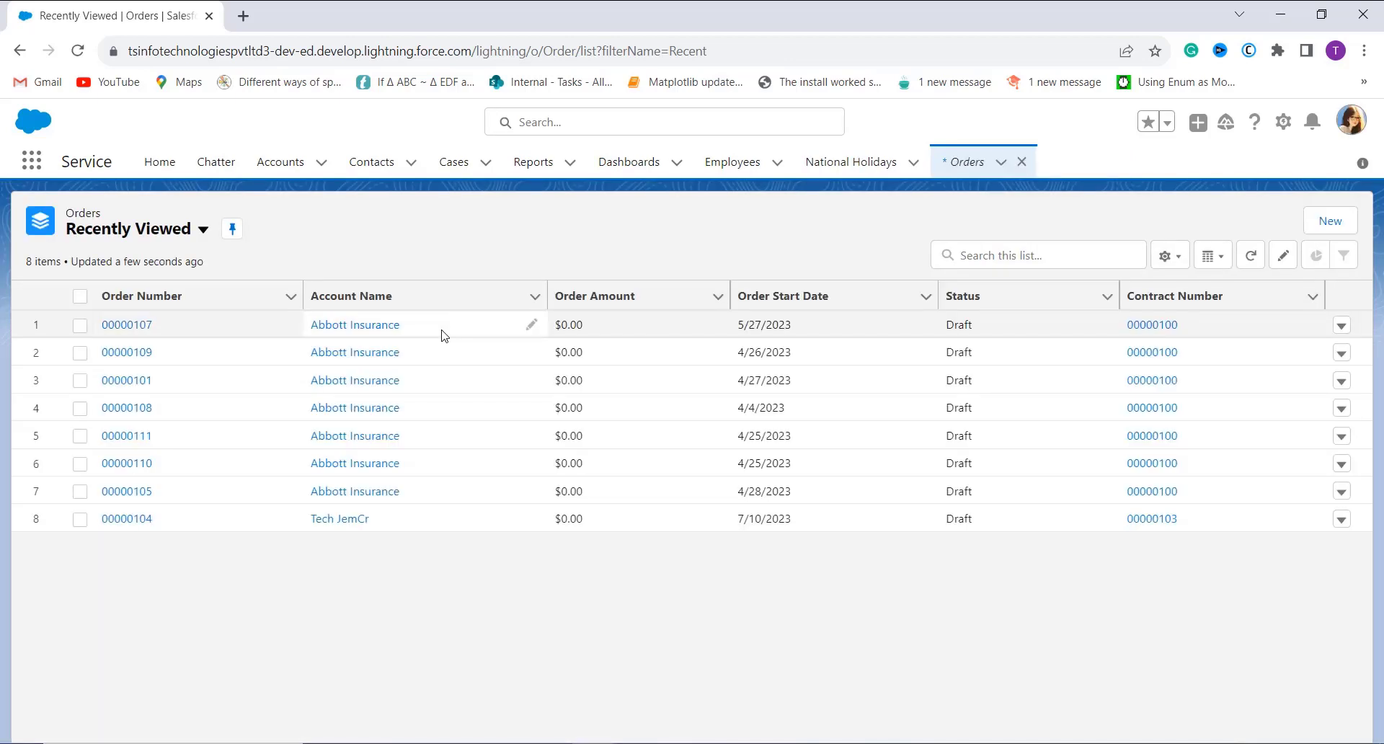
click(1330, 220)
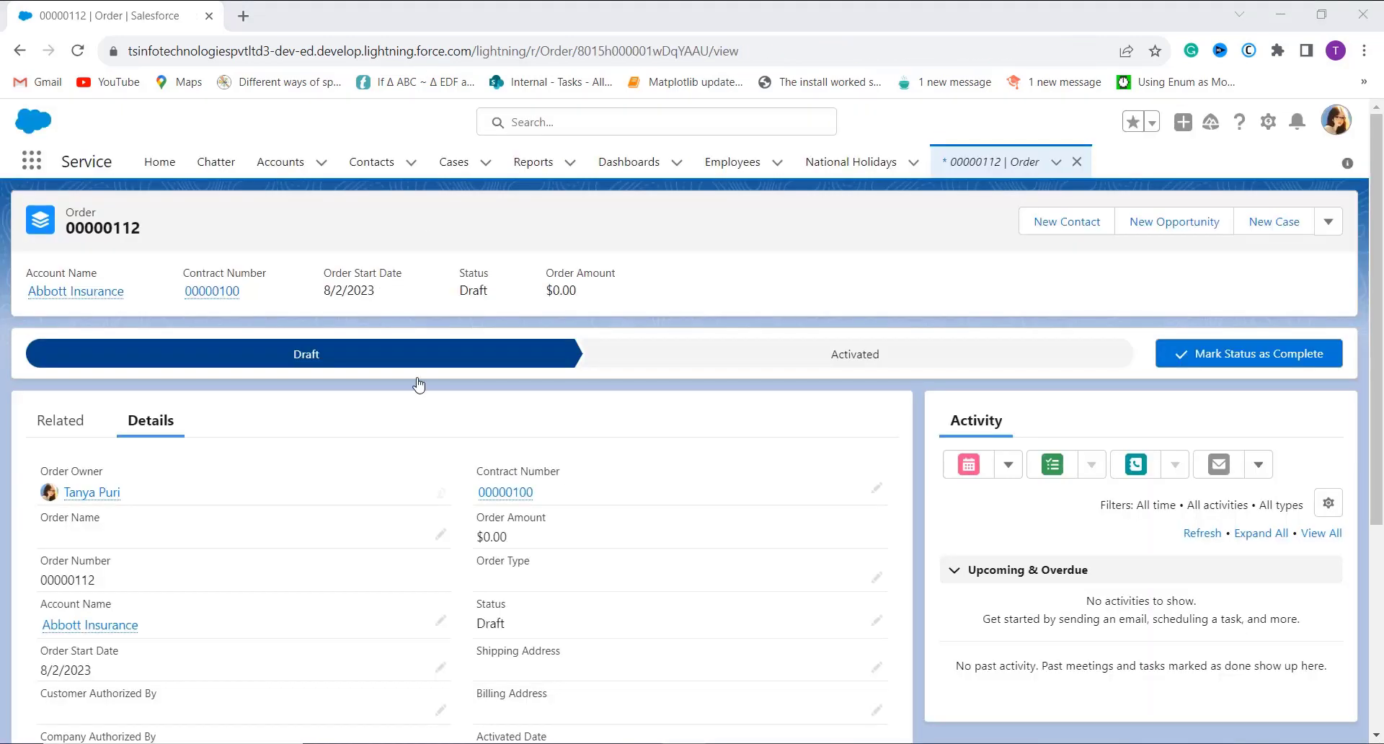
Examine the Shipment Date and Order Track fields in the new order's details
scroll(417, 383, down, 5)
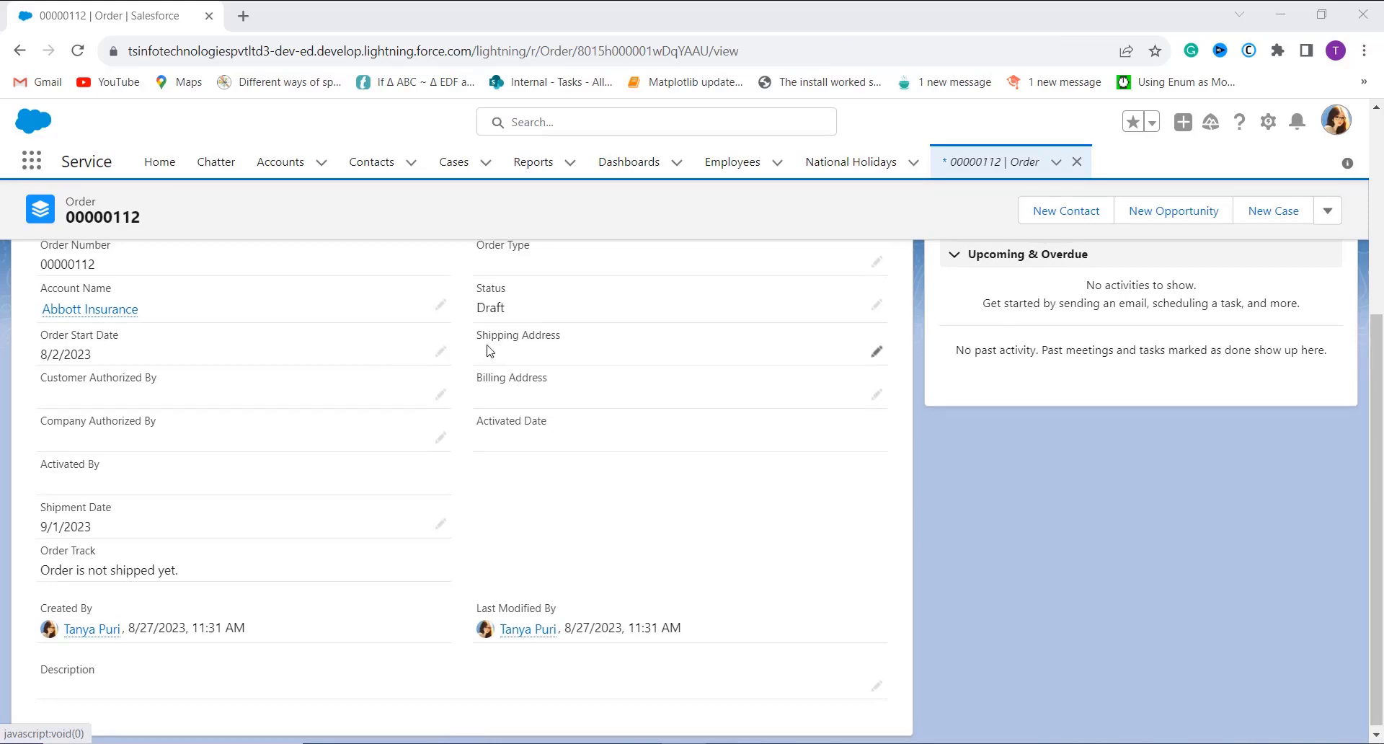
scroll(490, 351, up, 4)
scroll(271, 589, down, 4)
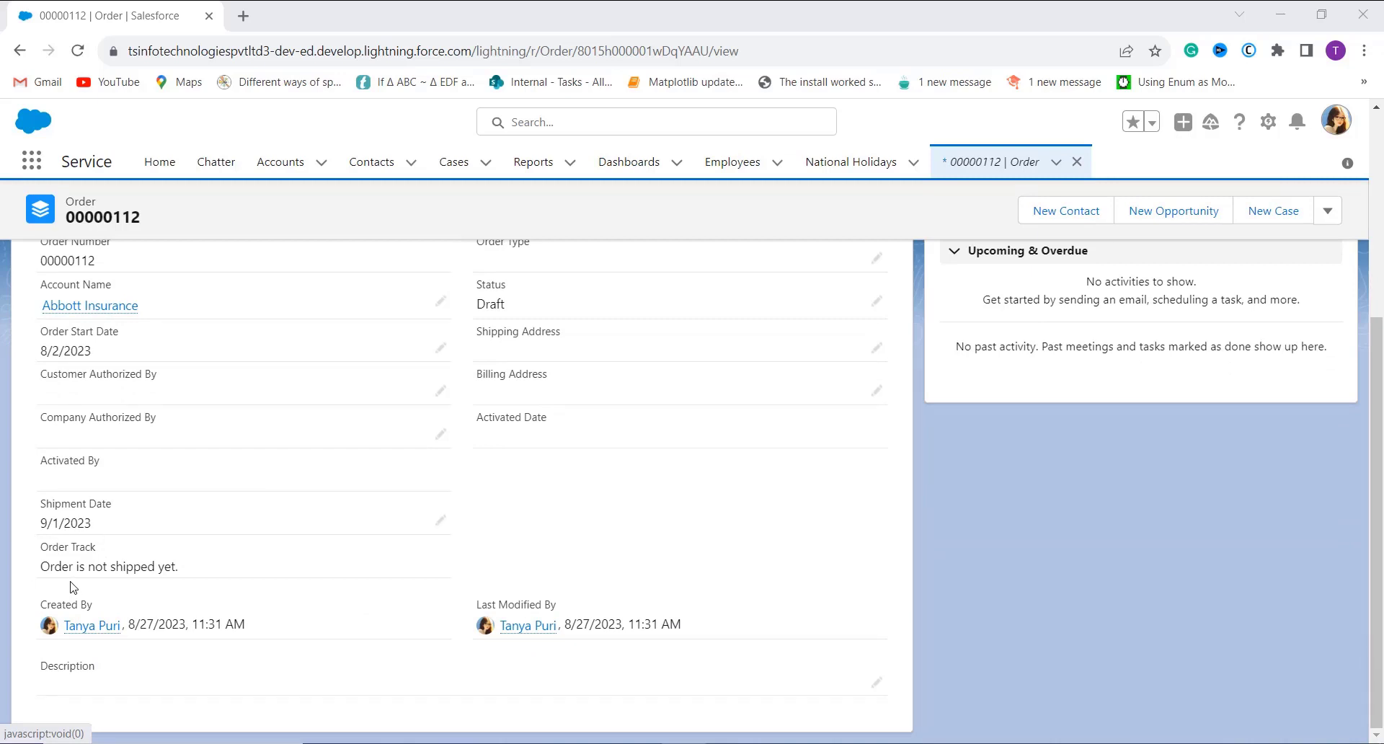
scroll(202, 568, up, 1)
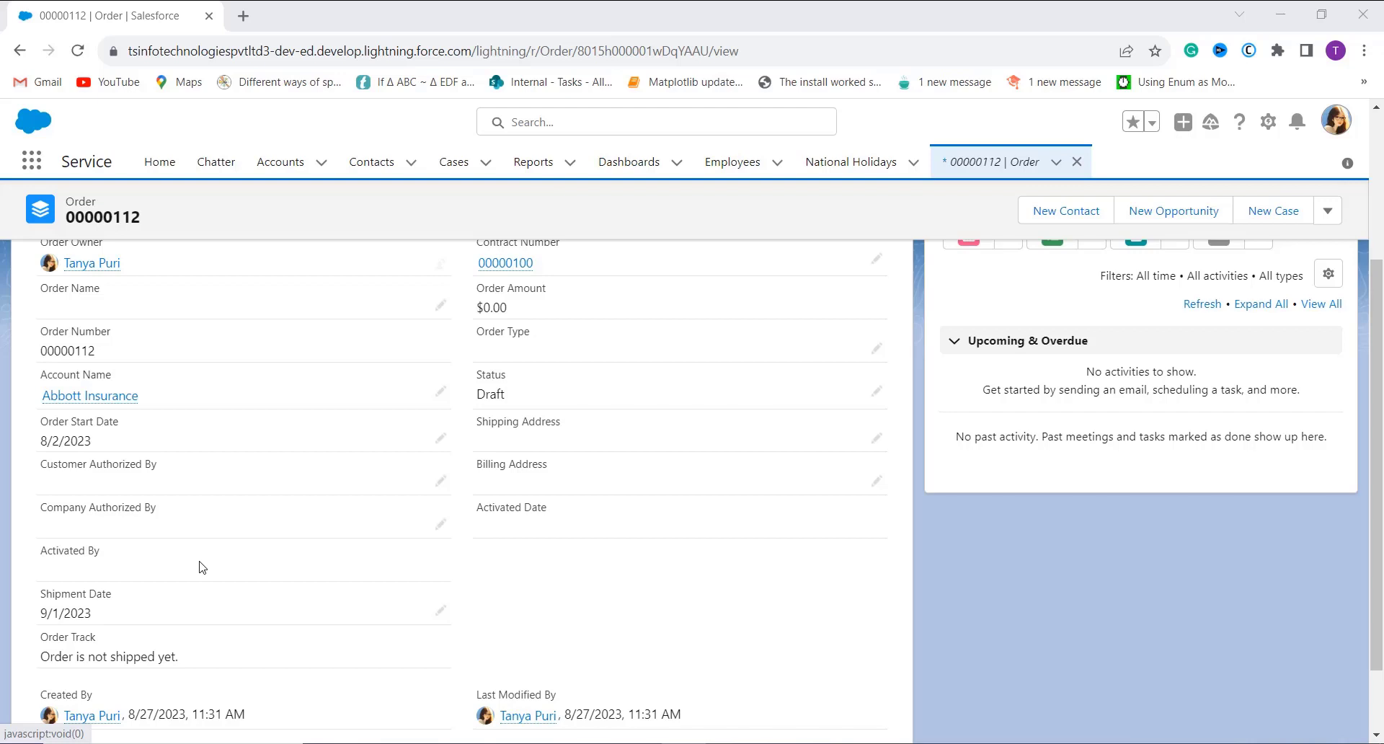
Switch from Lightning Experience to Salesforce Classic and open Setup
click(1334, 128)
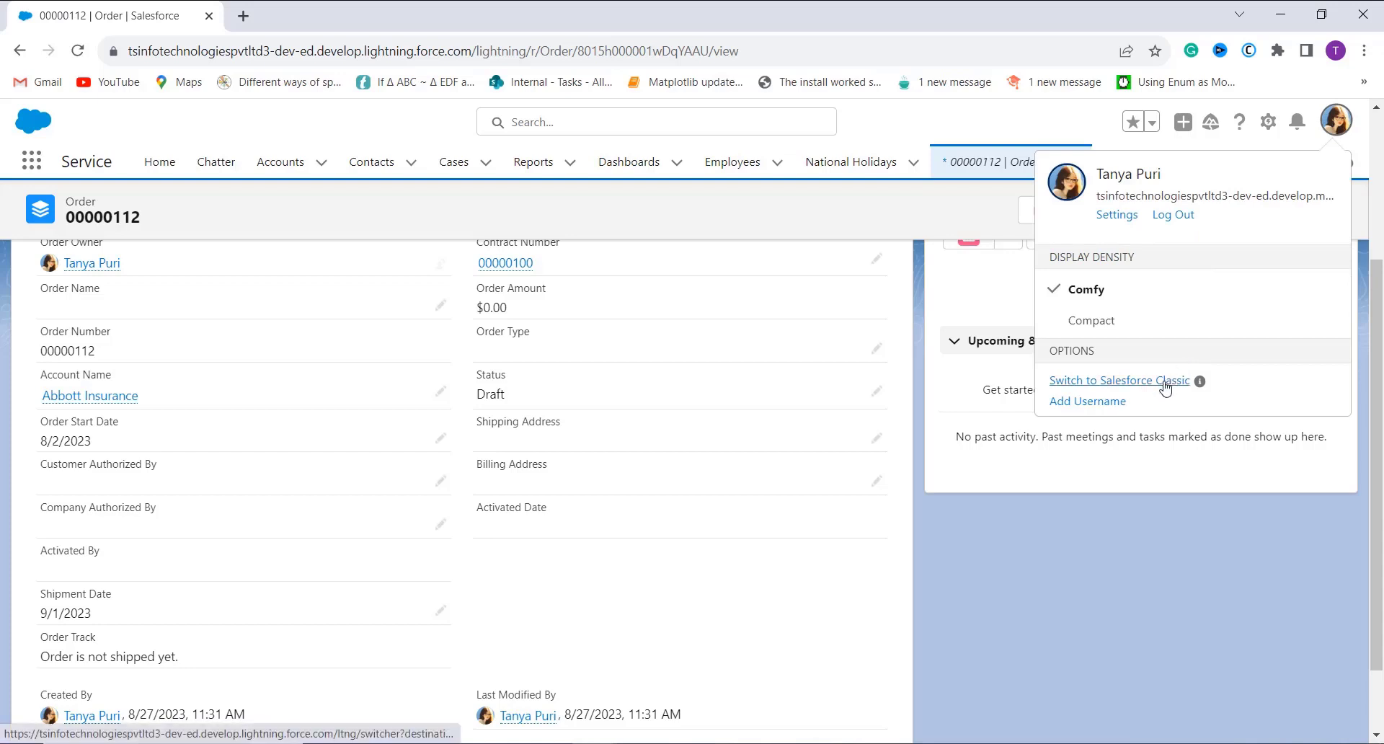
click(1165, 382)
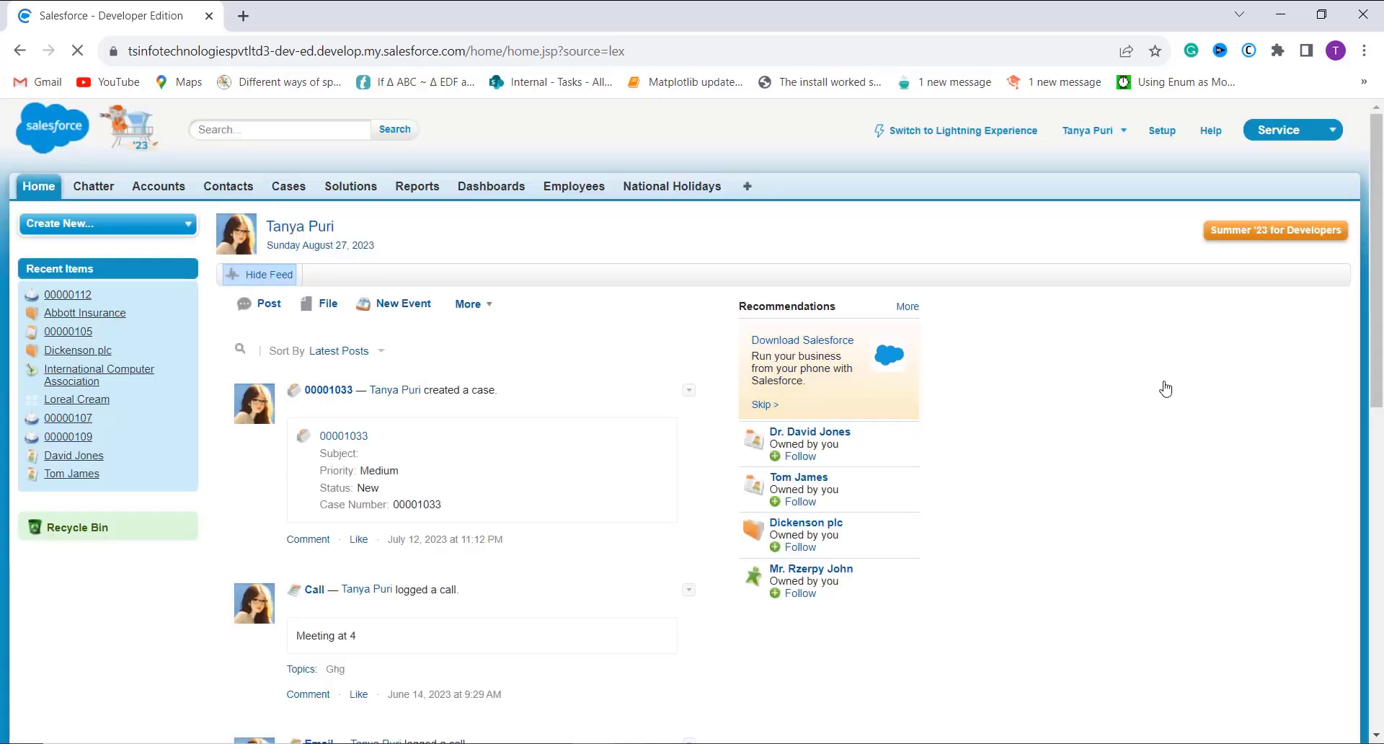
click(1162, 131)
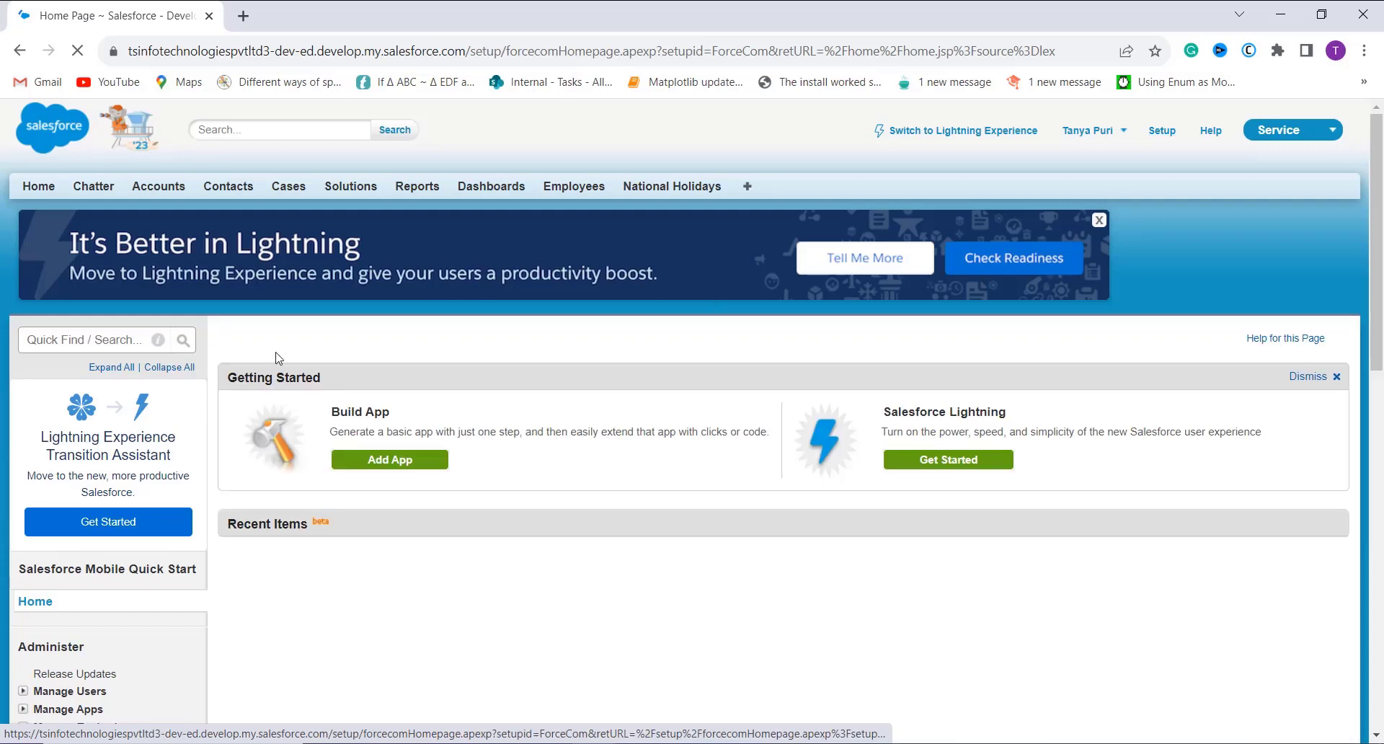
Open the field settings of the Case object and go to its custom fields and relationships
scroll(186, 393, down, 10)
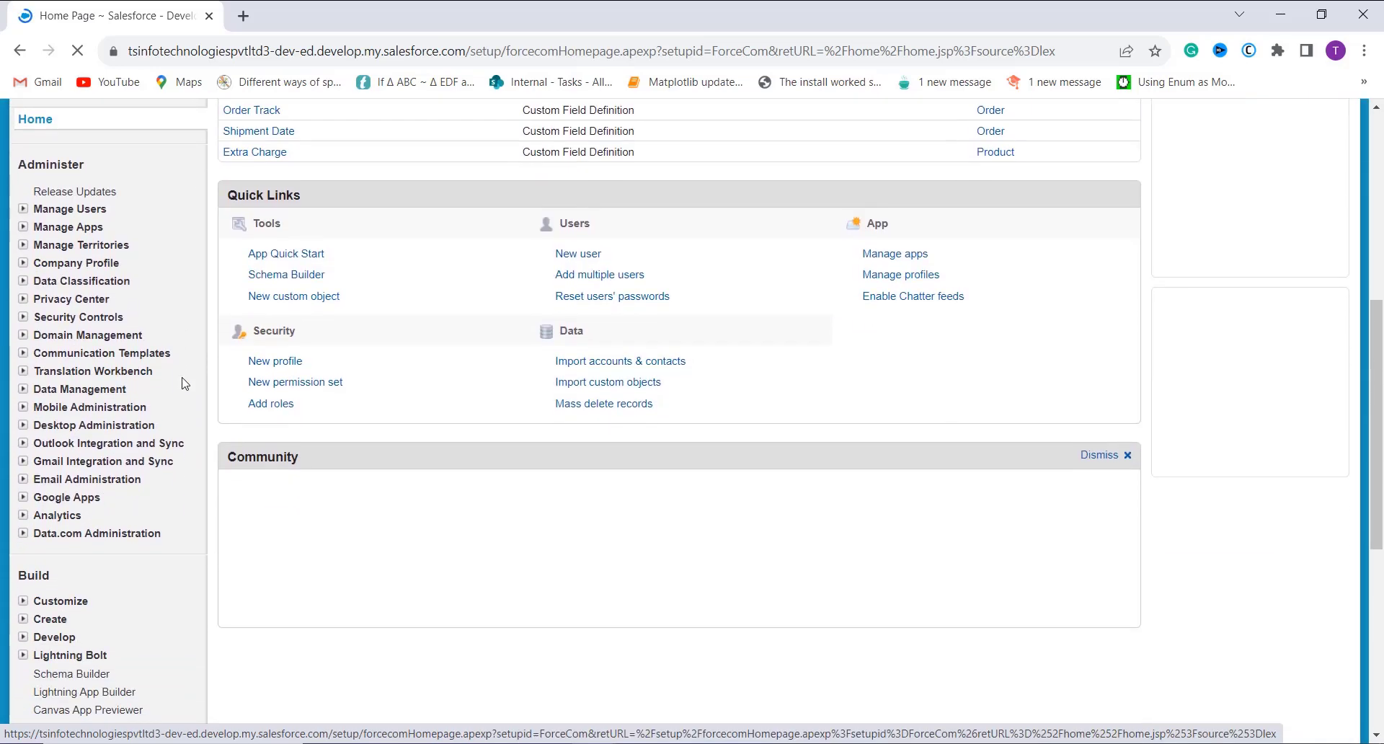
scroll(24, 404, down, 3)
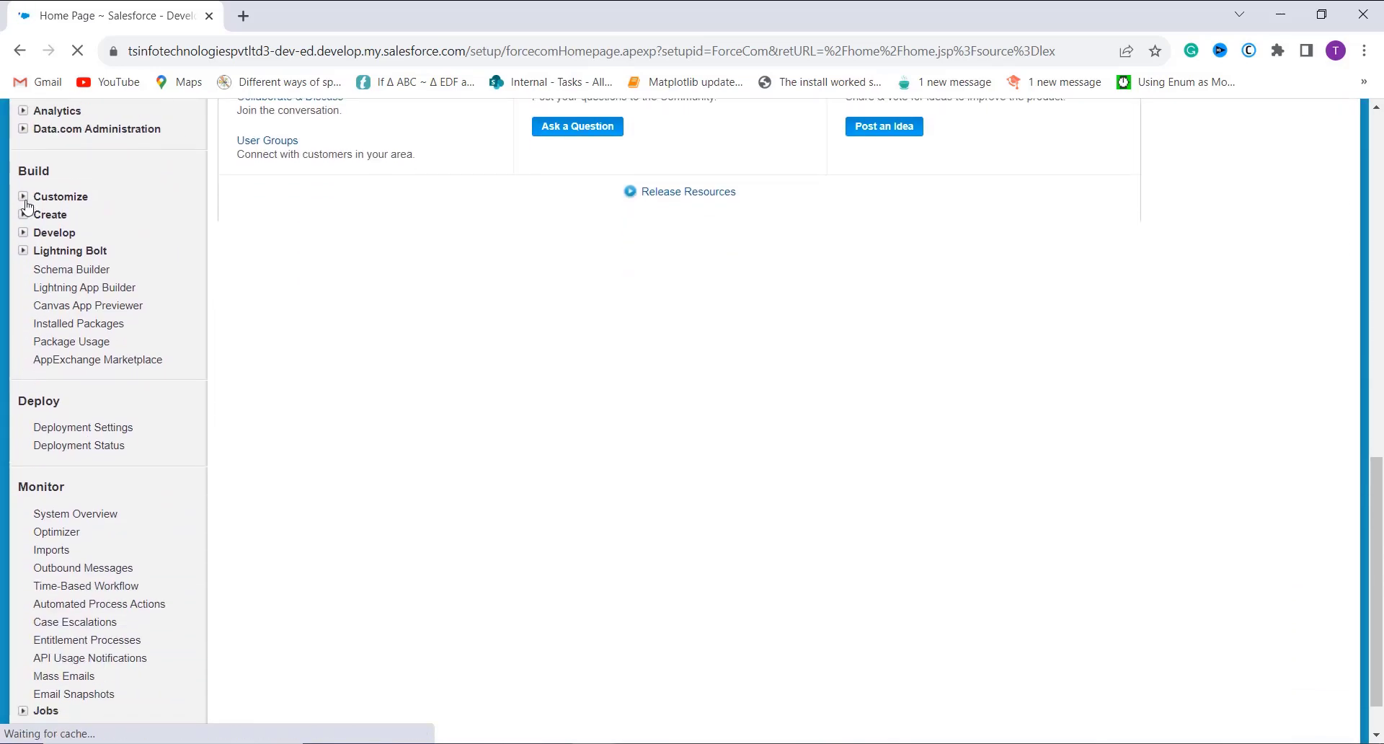
click(24, 197)
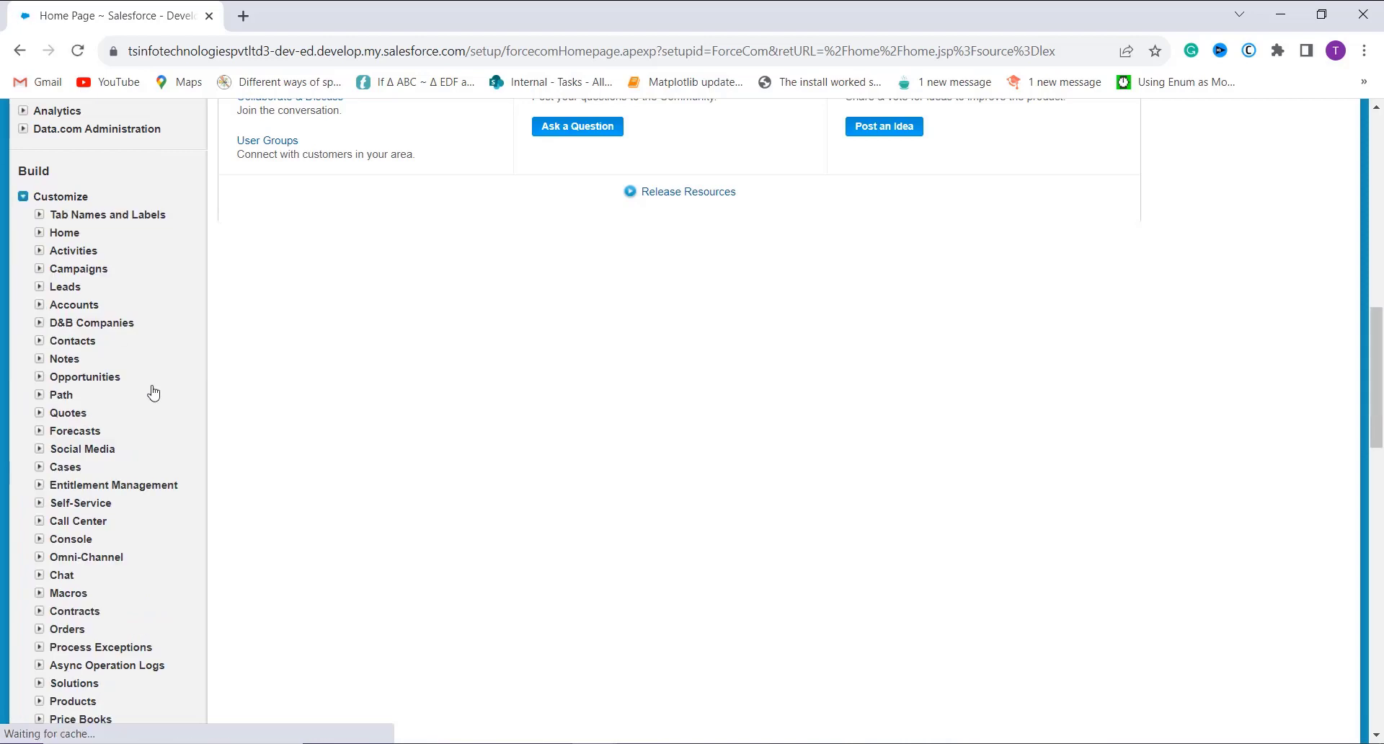
scroll(155, 391, down, 1)
scroll(155, 391, down, 1)
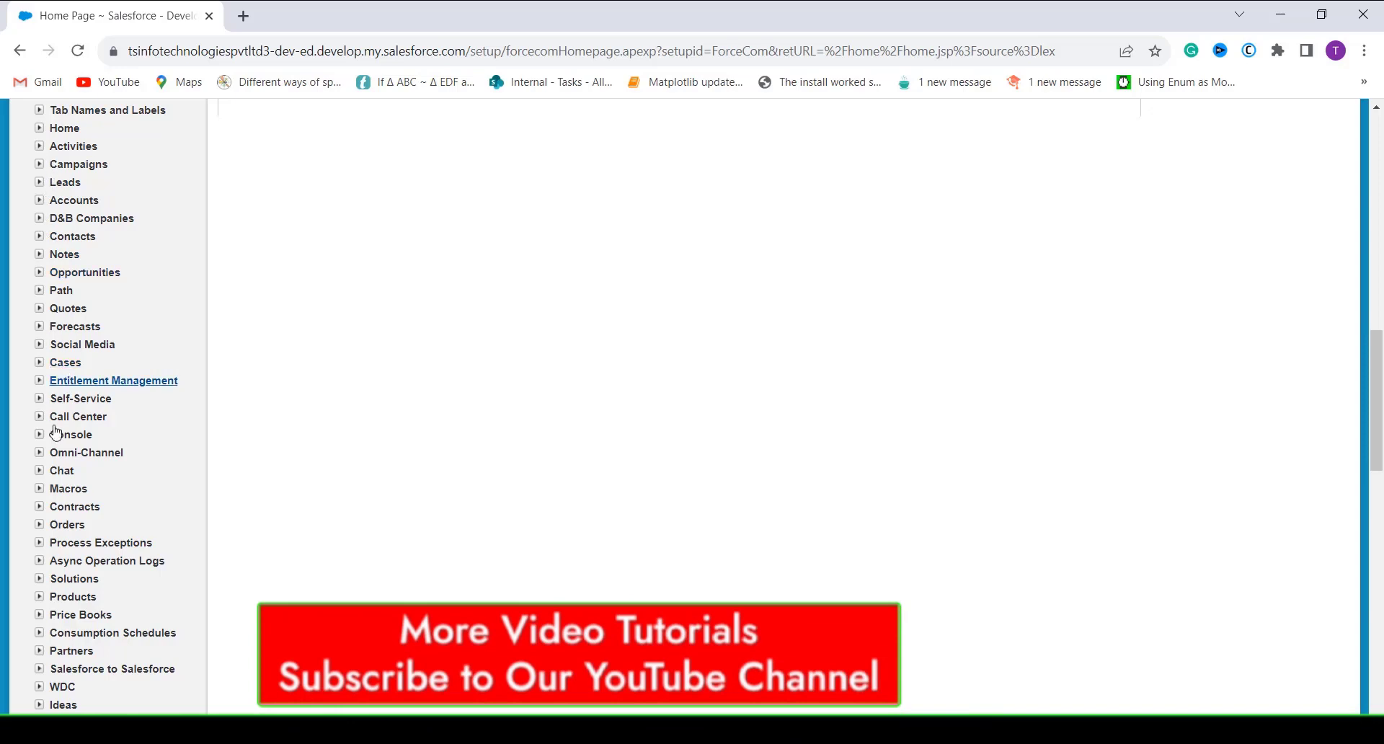
click(40, 362)
click(82, 382)
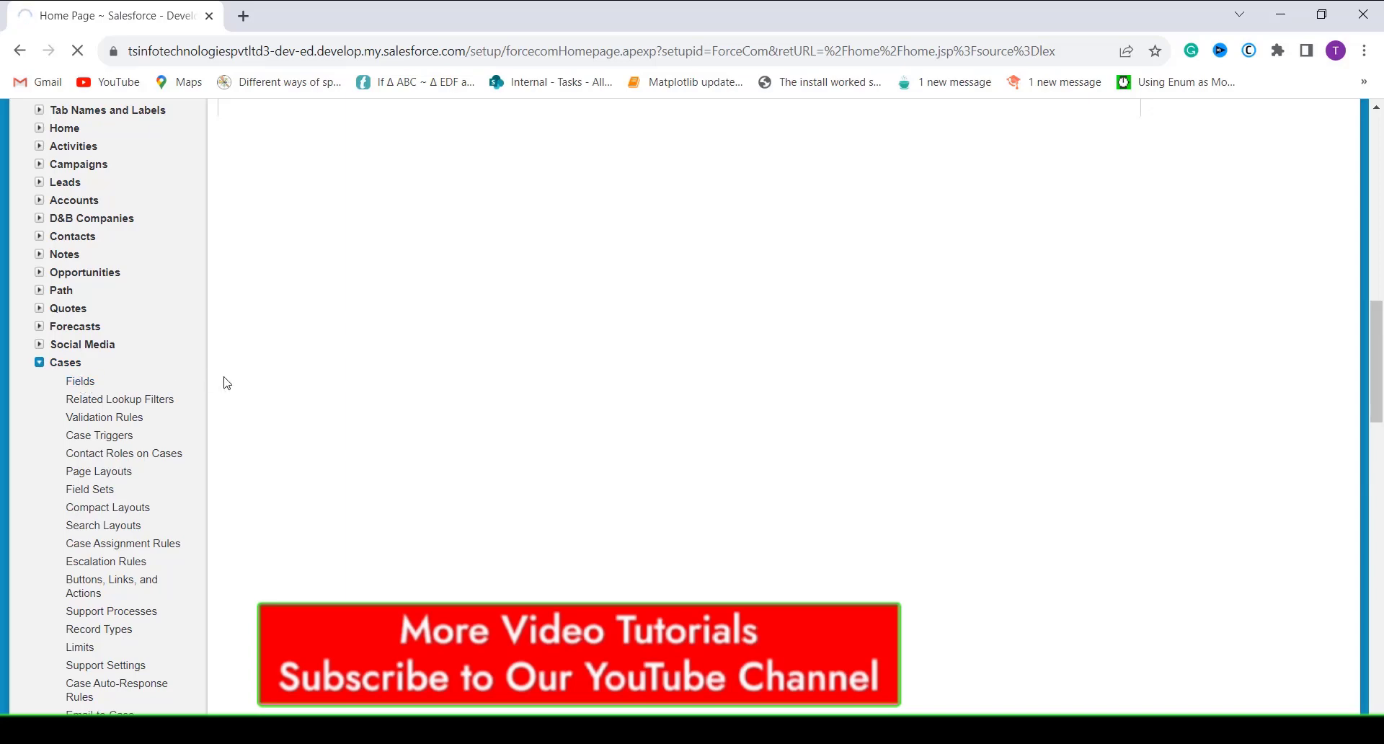
scroll(442, 484, down, 5)
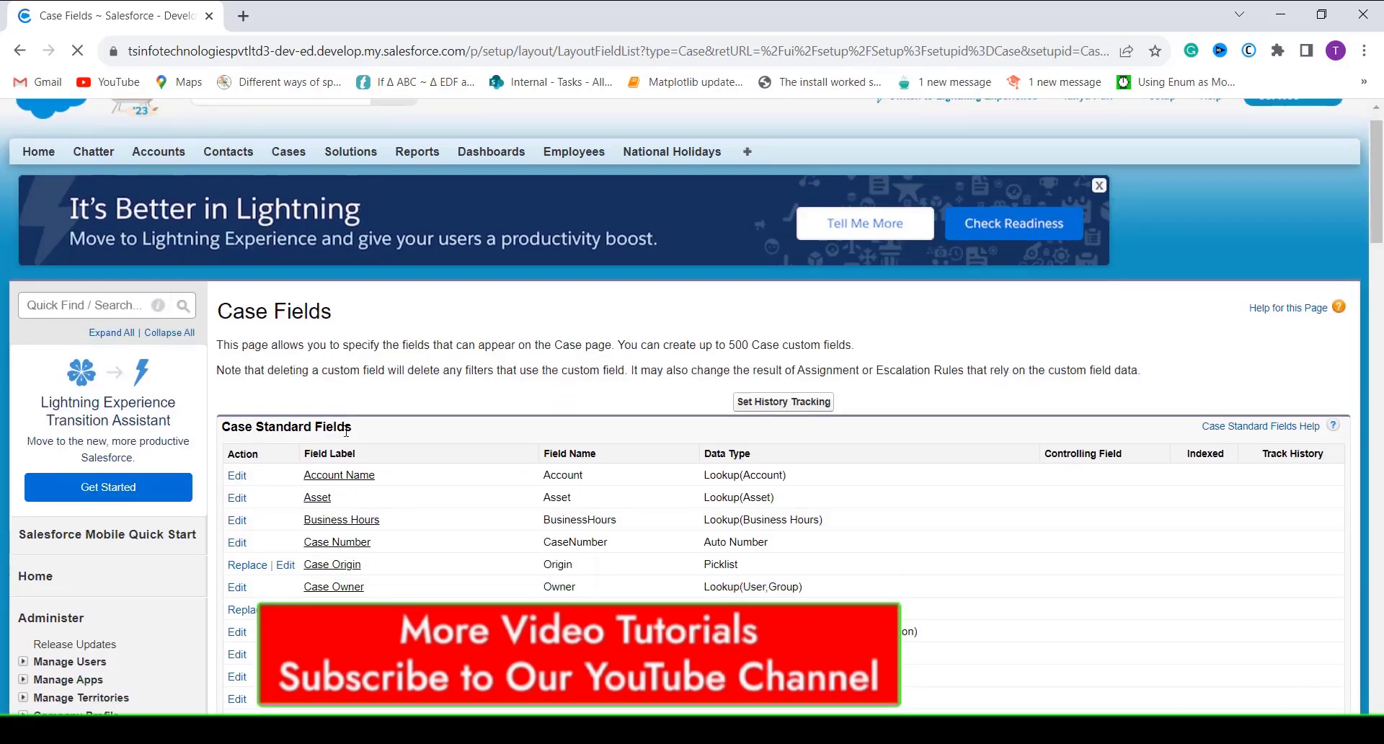
scroll(441, 484, down, 12)
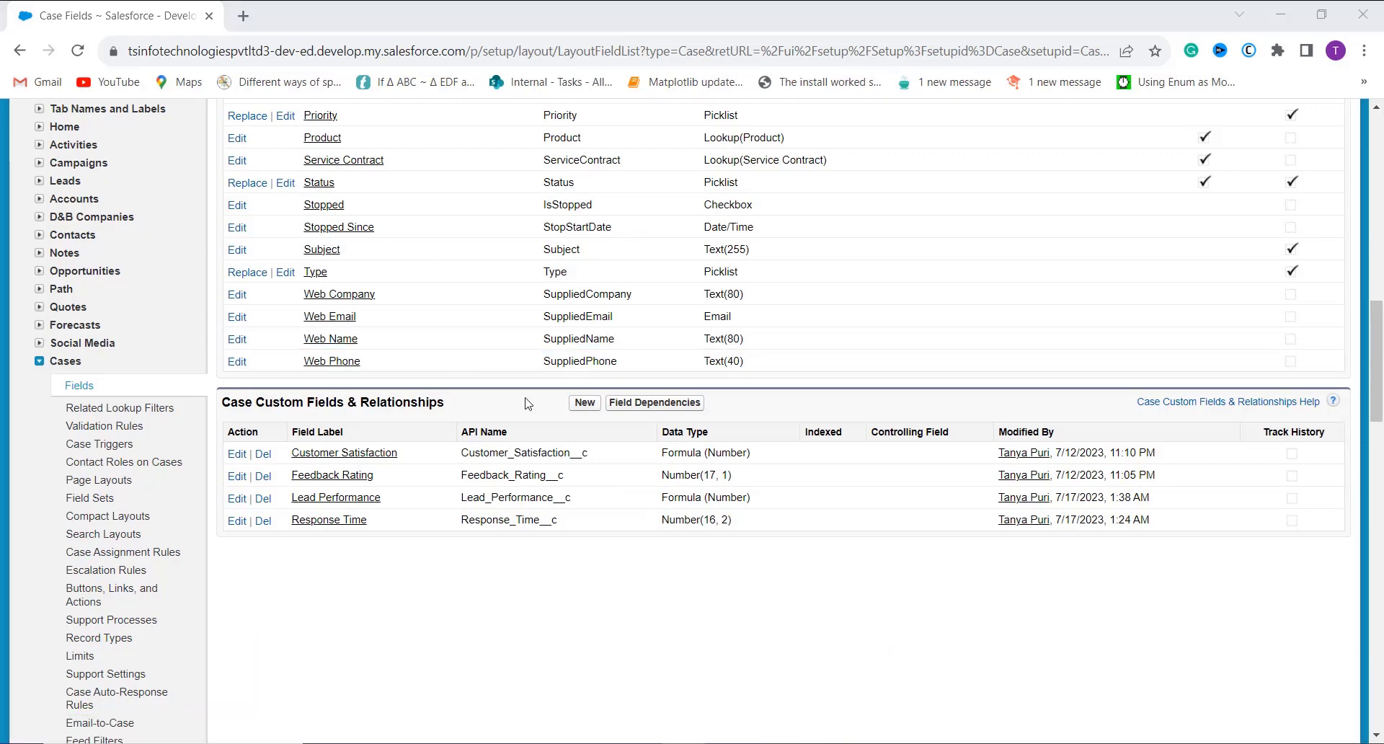
Start a new custom field on Case with the Formula data type
click(586, 408)
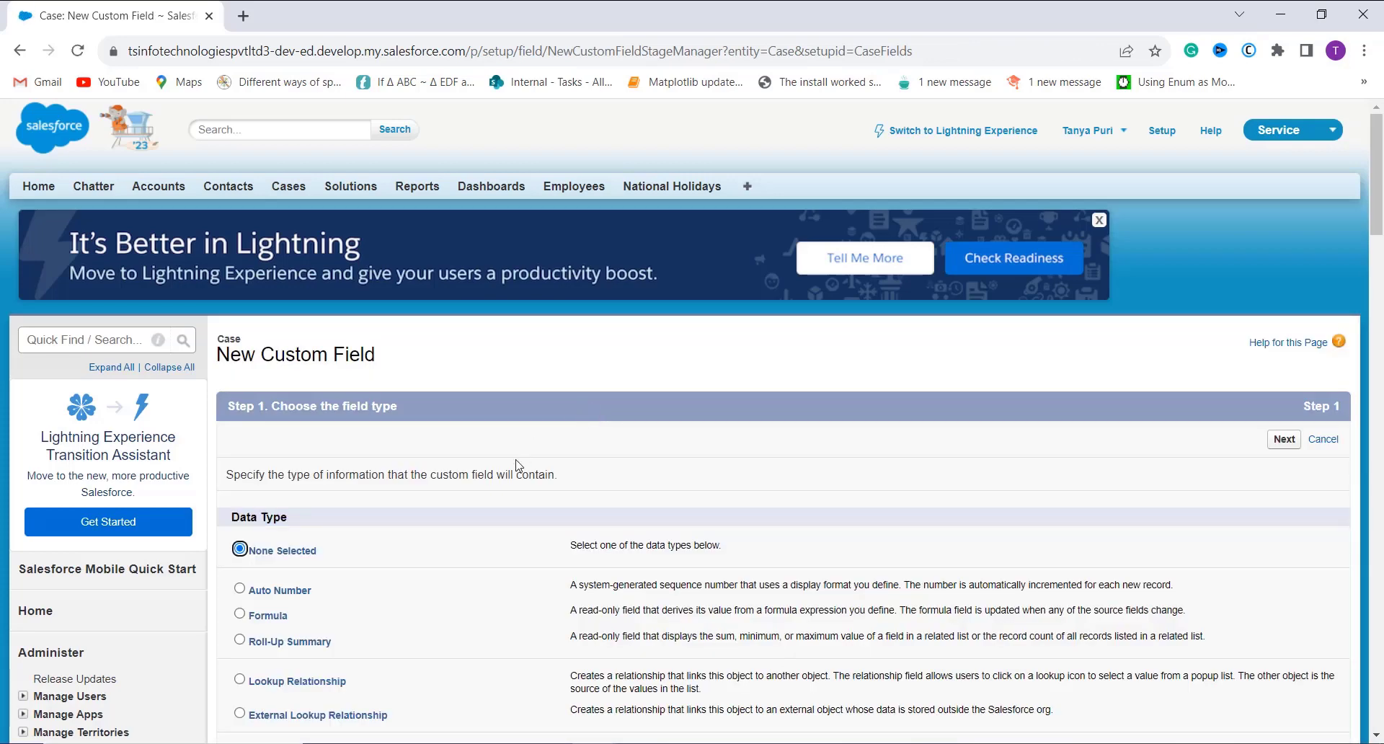
scroll(518, 465, down, 3)
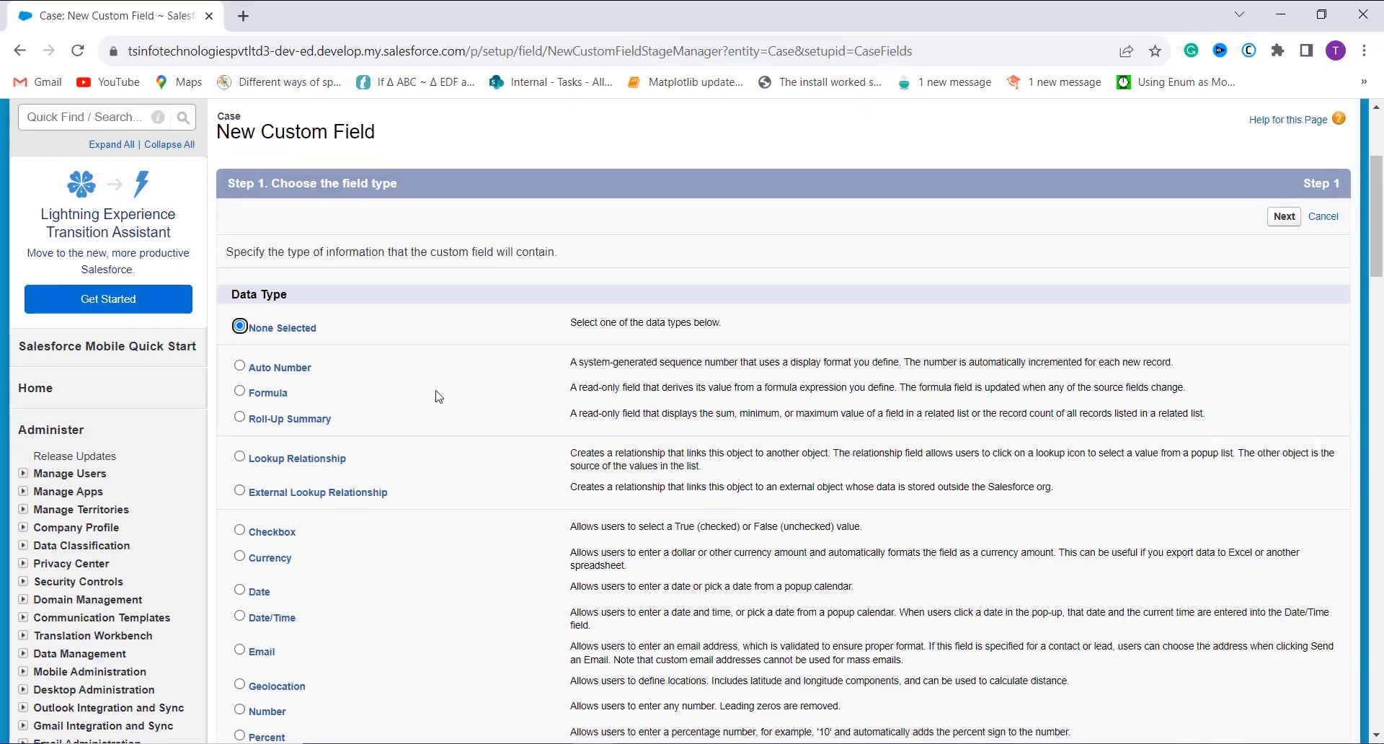
click(247, 394)
click(1287, 219)
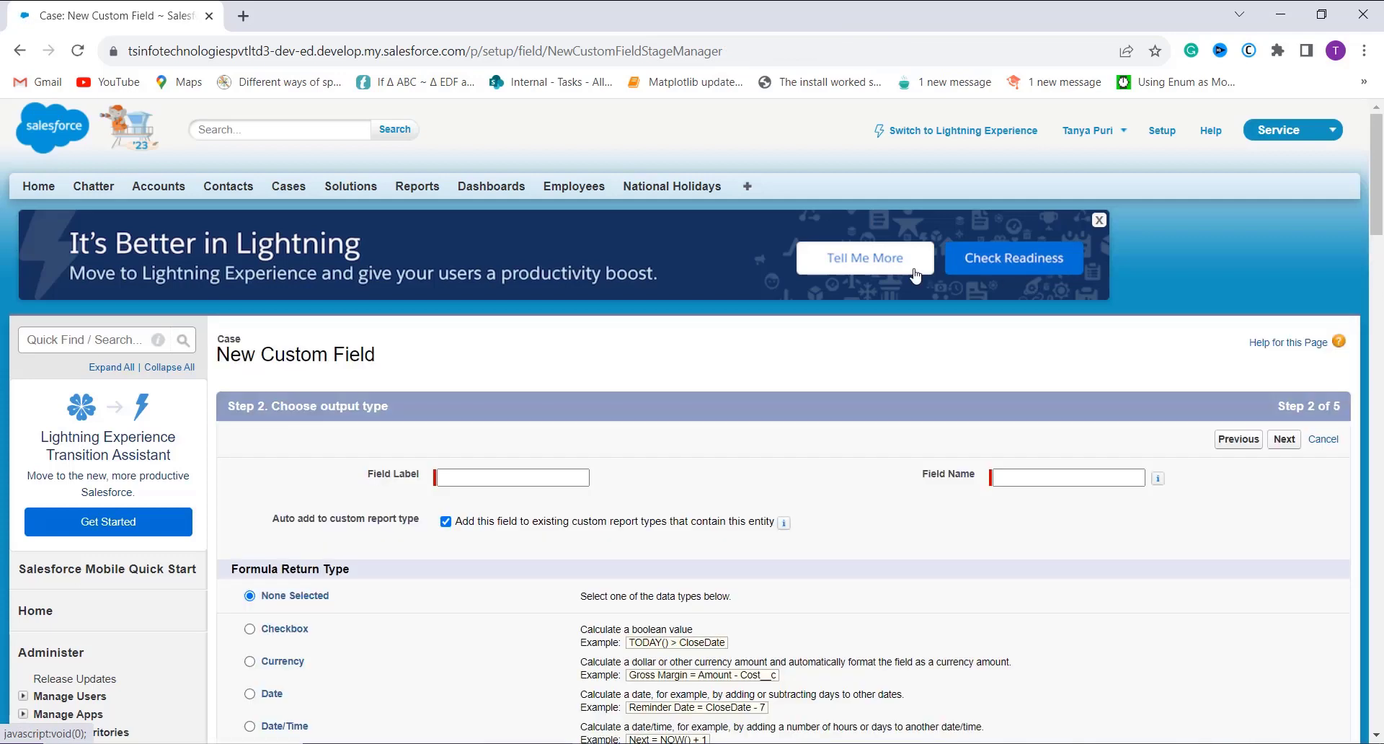
Label the field Activate Status with the name Activate_Status, choose Text as the formula return type and continue to the formula
click(534, 475)
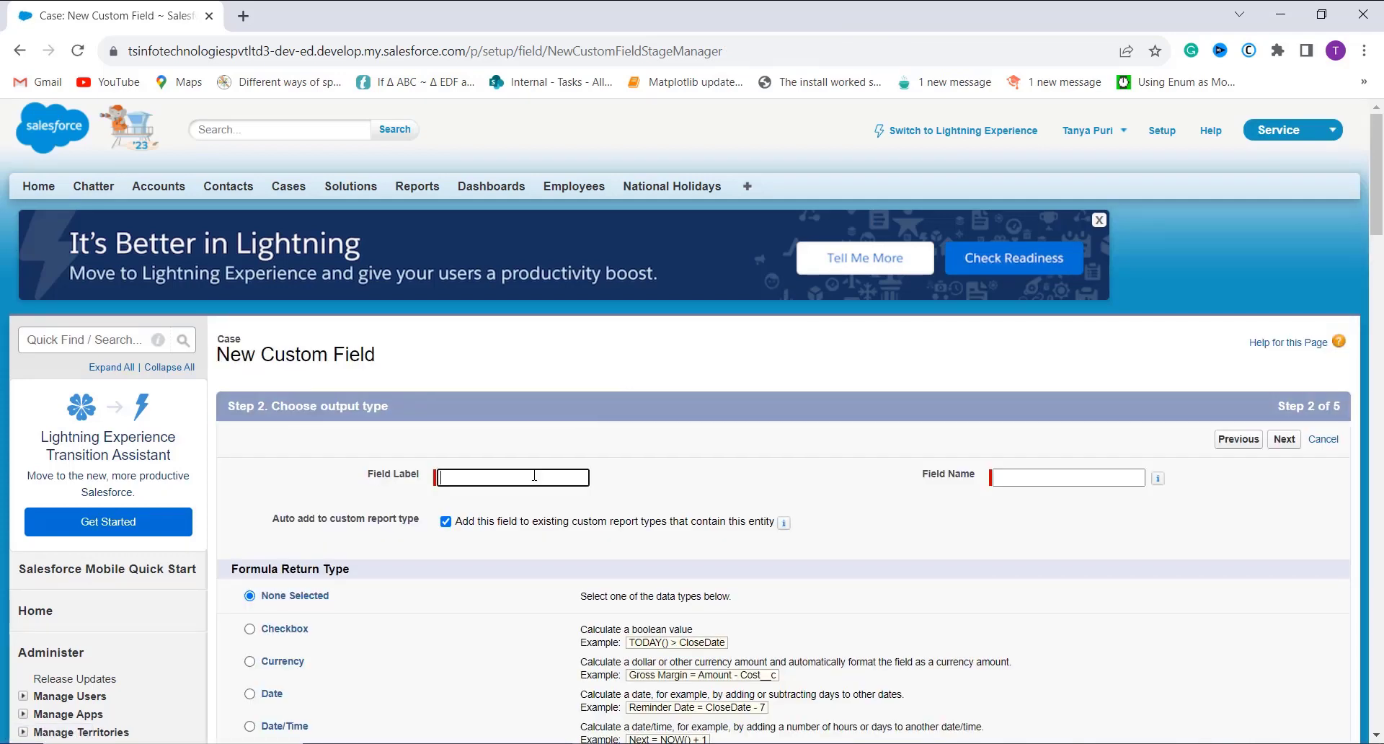
text(Activate Status)
click(1058, 478)
scroll(966, 565, down, 1)
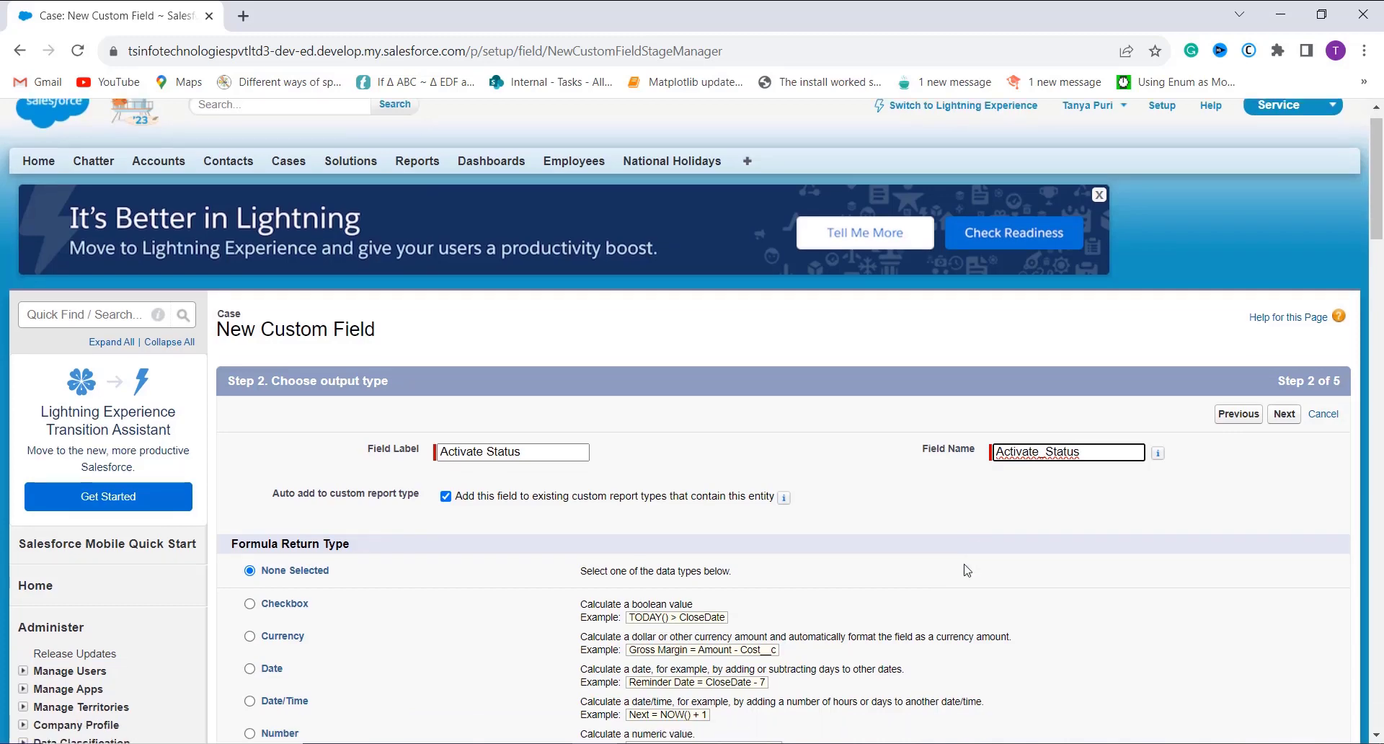
scroll(865, 548, down, 2)
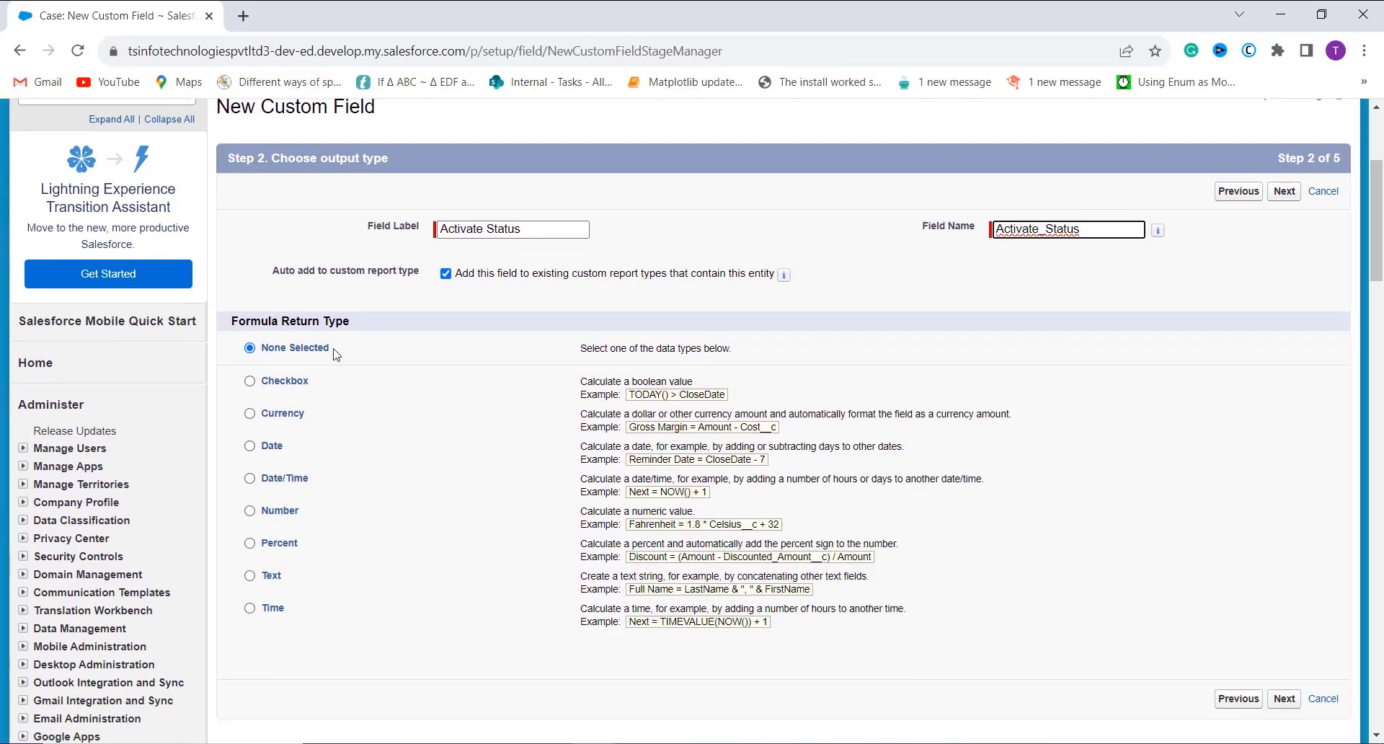
click(253, 578)
scroll(750, 605, down, 1)
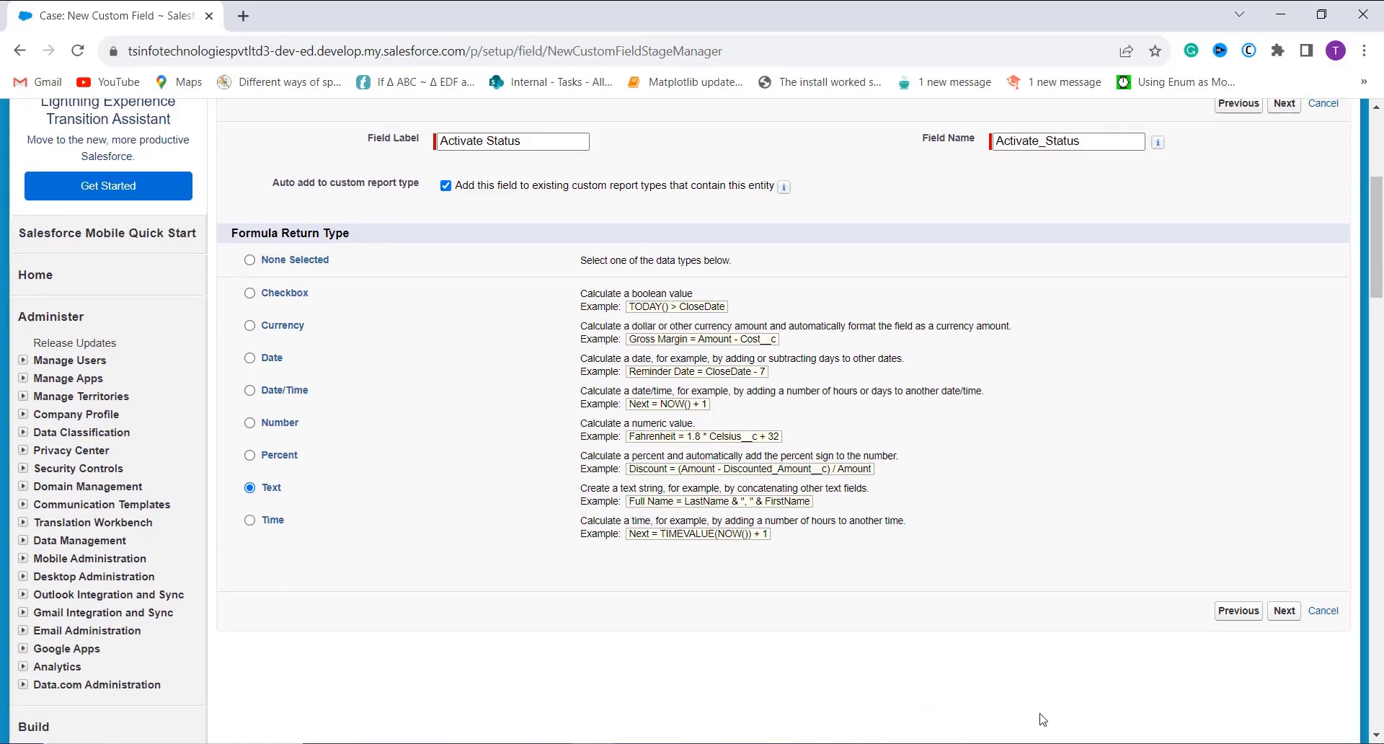
click(1283, 611)
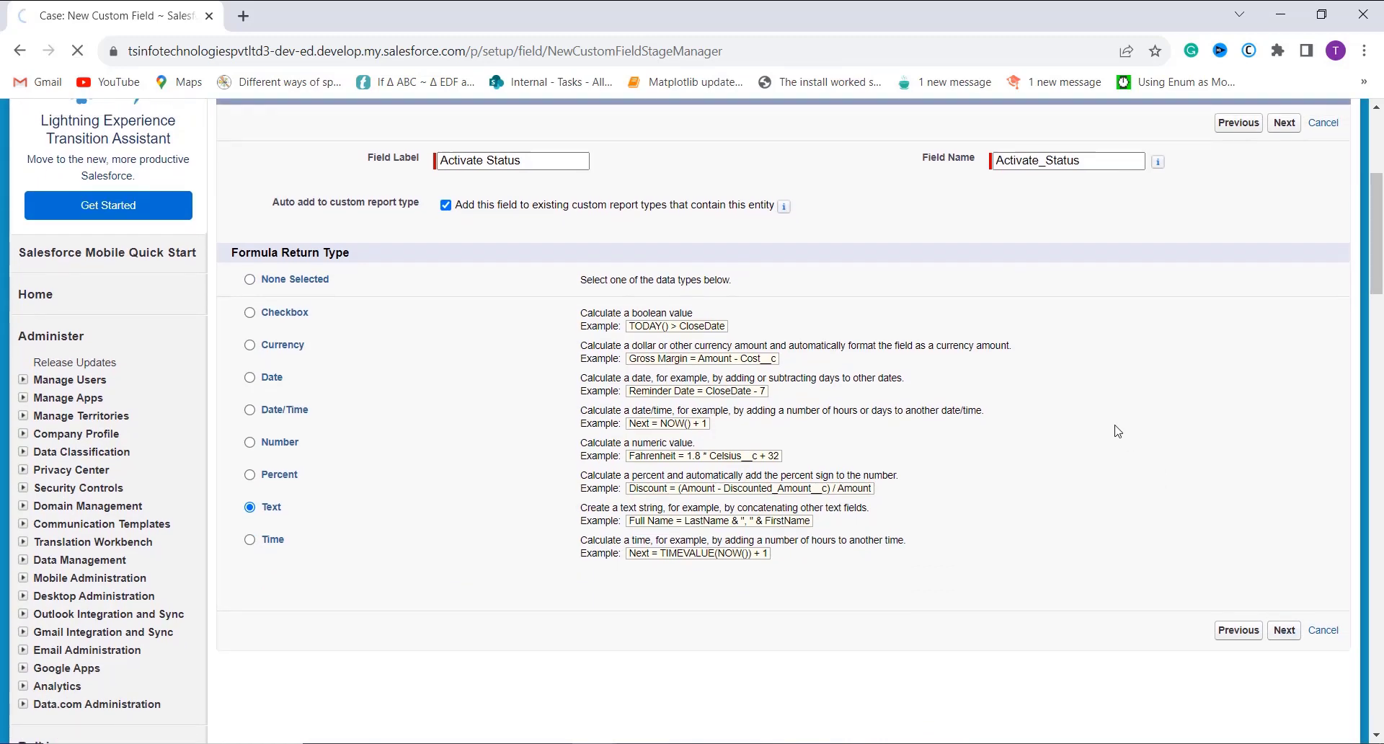
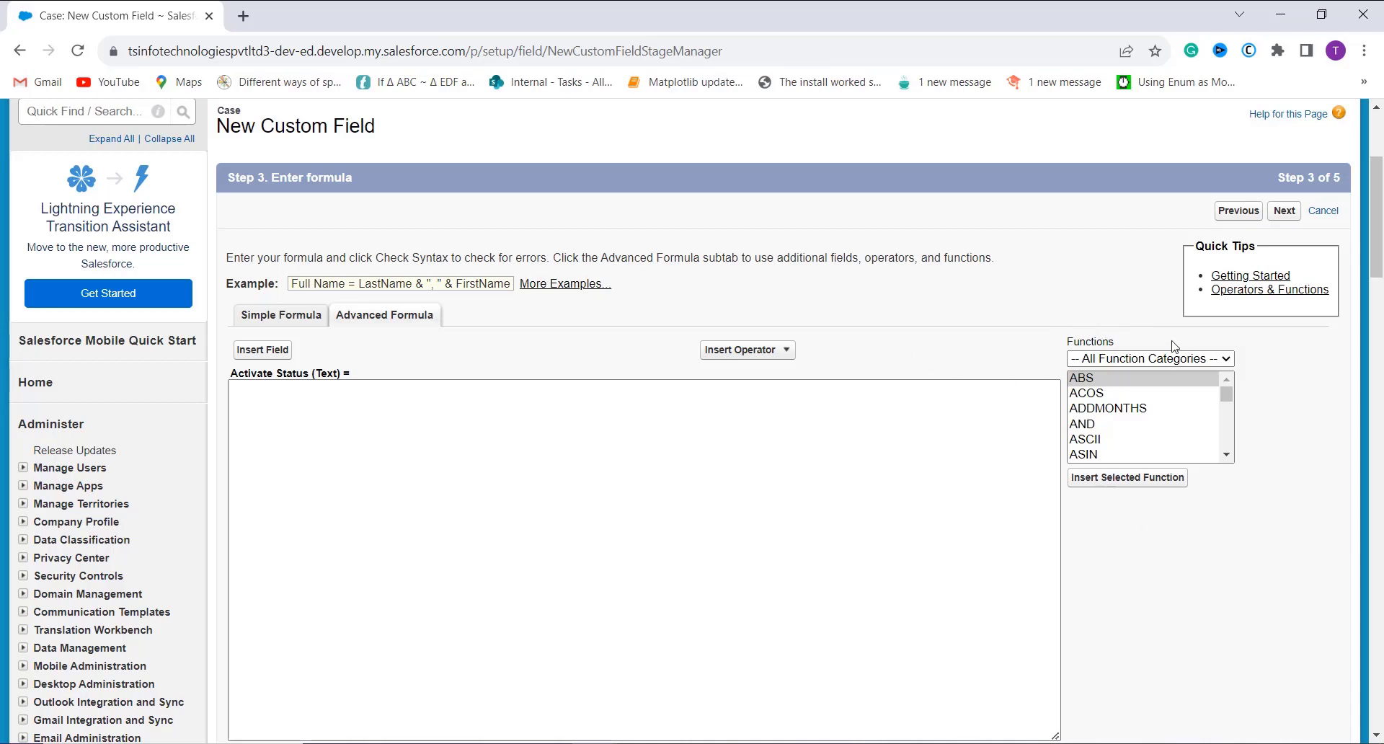
click(784, 353)
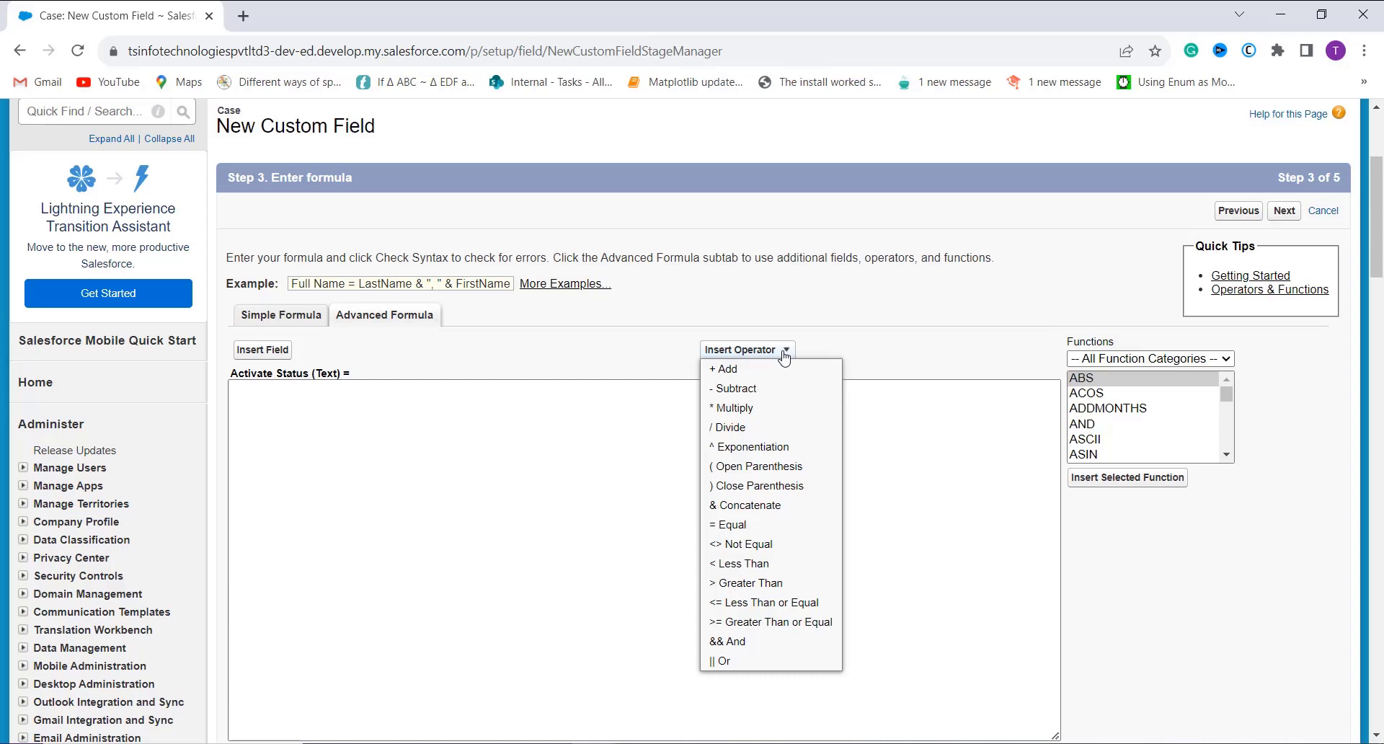
click(784, 353)
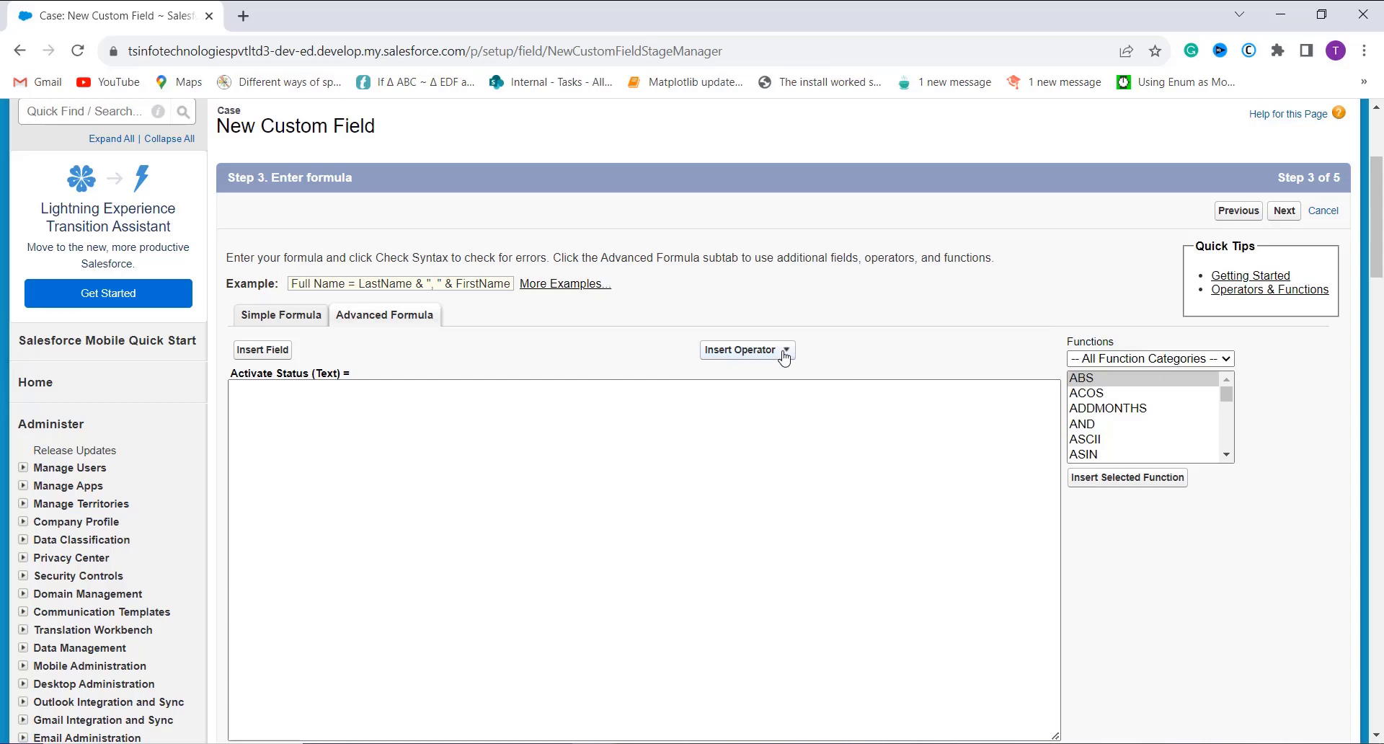
click(266, 351)
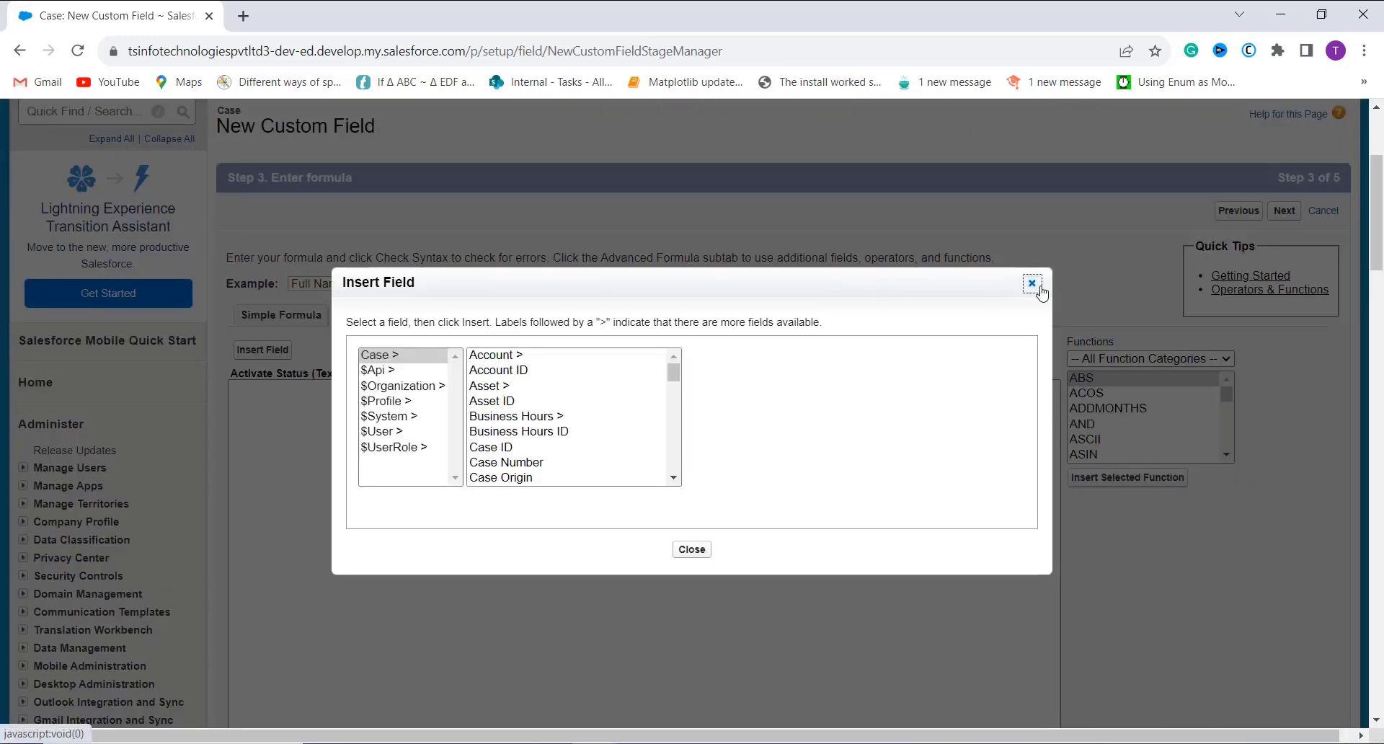
click(1032, 284)
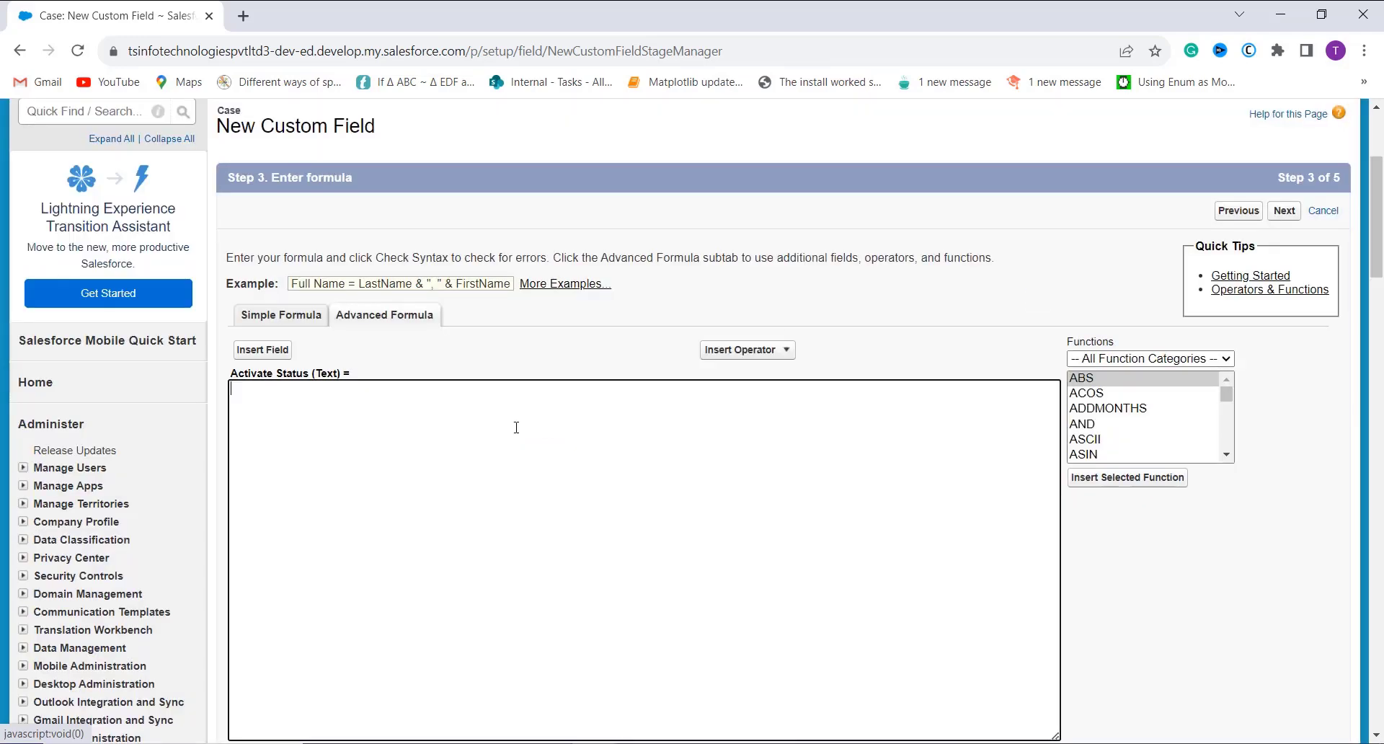
Enter a nested IF comparing DATEVALUE(ClosedDate) with TODAY(), returning "Case is active for 1 day", "Case is active for N days" or "Case is deactivated from N days"
text(IF(DATEVALUE( ClosedDate ) >= TODAY(),    IF(DATEVALUE( ClosedDate ) = TODAY(), "Case is active for 1 day", "Case is active for " & TEXT(TODAY() - DATEVALUE( ClosedDate )) & " days"),    "Case is deactivated from " & TEXT(TODAY() - DATEVALUE( ClosedDate )) & " days" ))
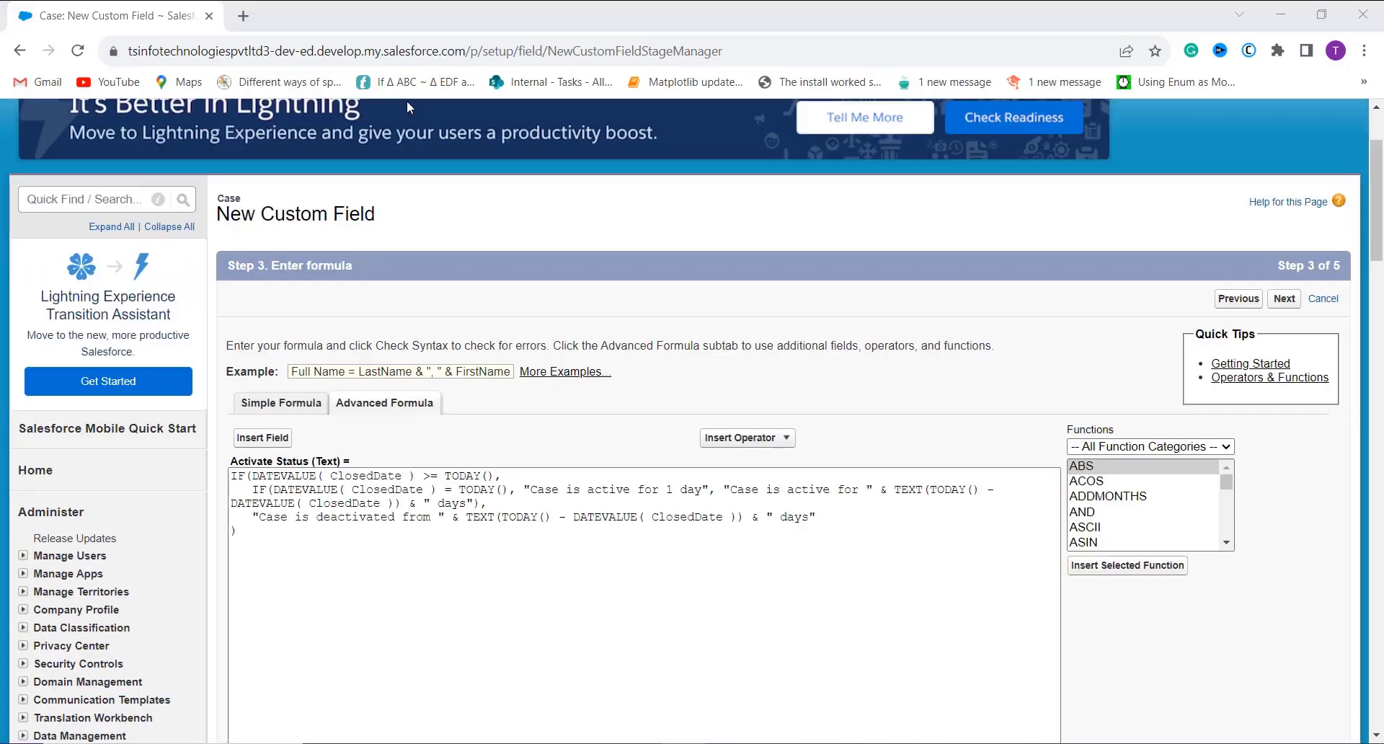
scroll(347, 610, down, 1)
scroll(348, 610, down, 1)
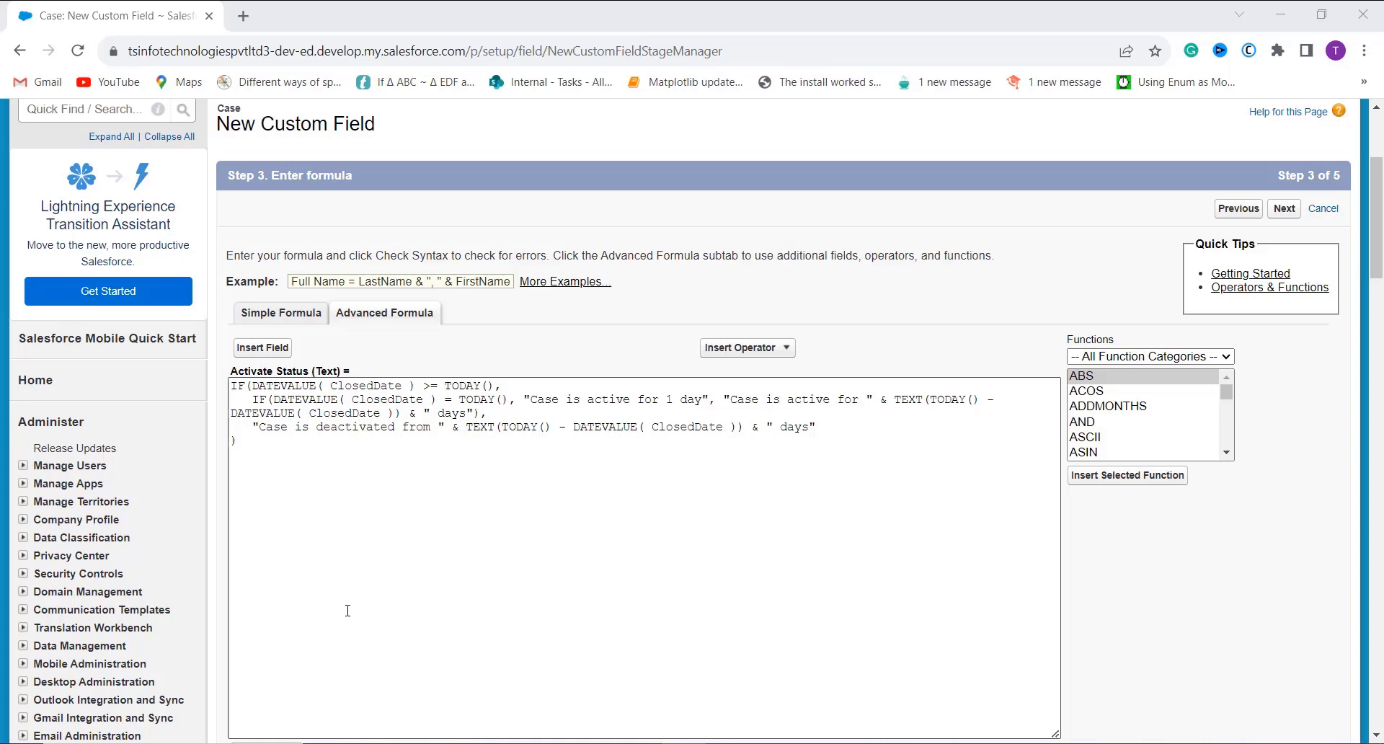
Examine the DATEVALUE, ClosedDate, TEXT and TODAY parts and the concatenated text in the Activate Status formula
click(254, 389)
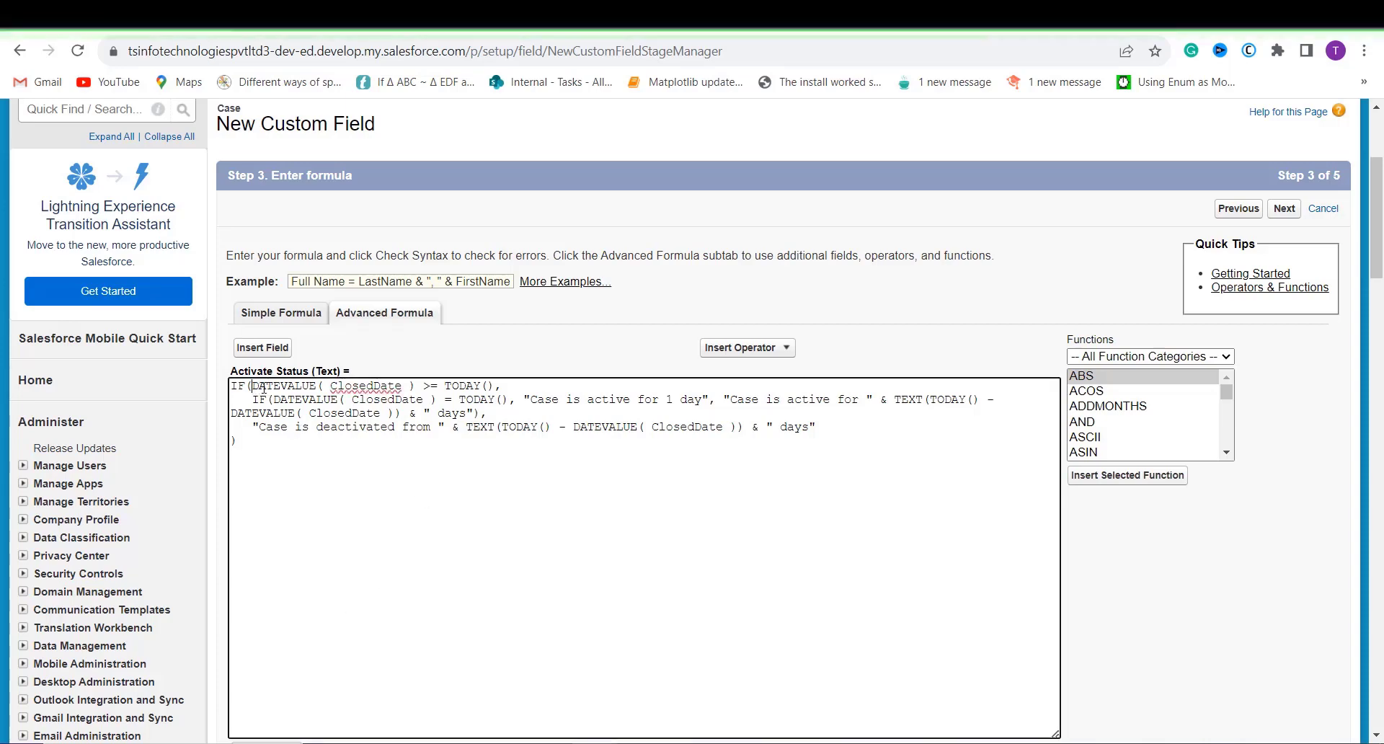
drag(255, 389, 322, 390)
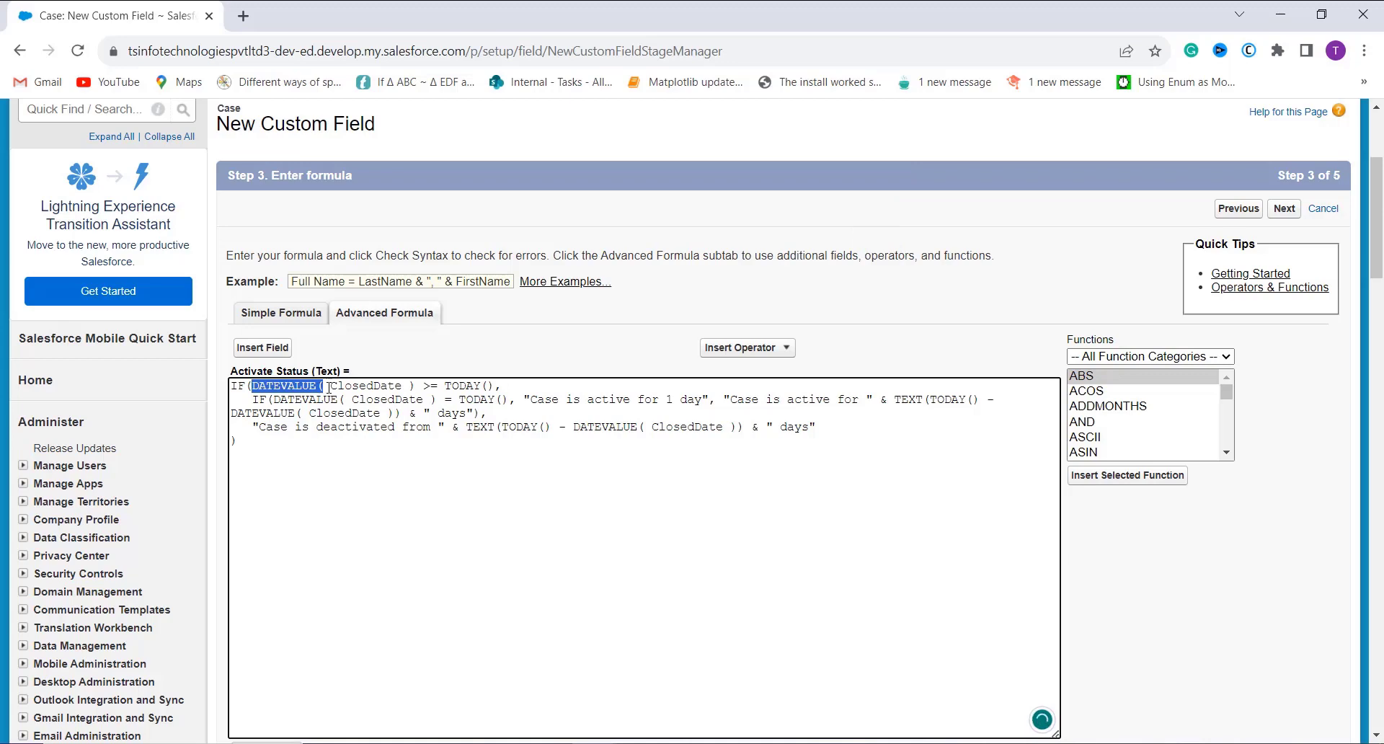
double_click(370, 387)
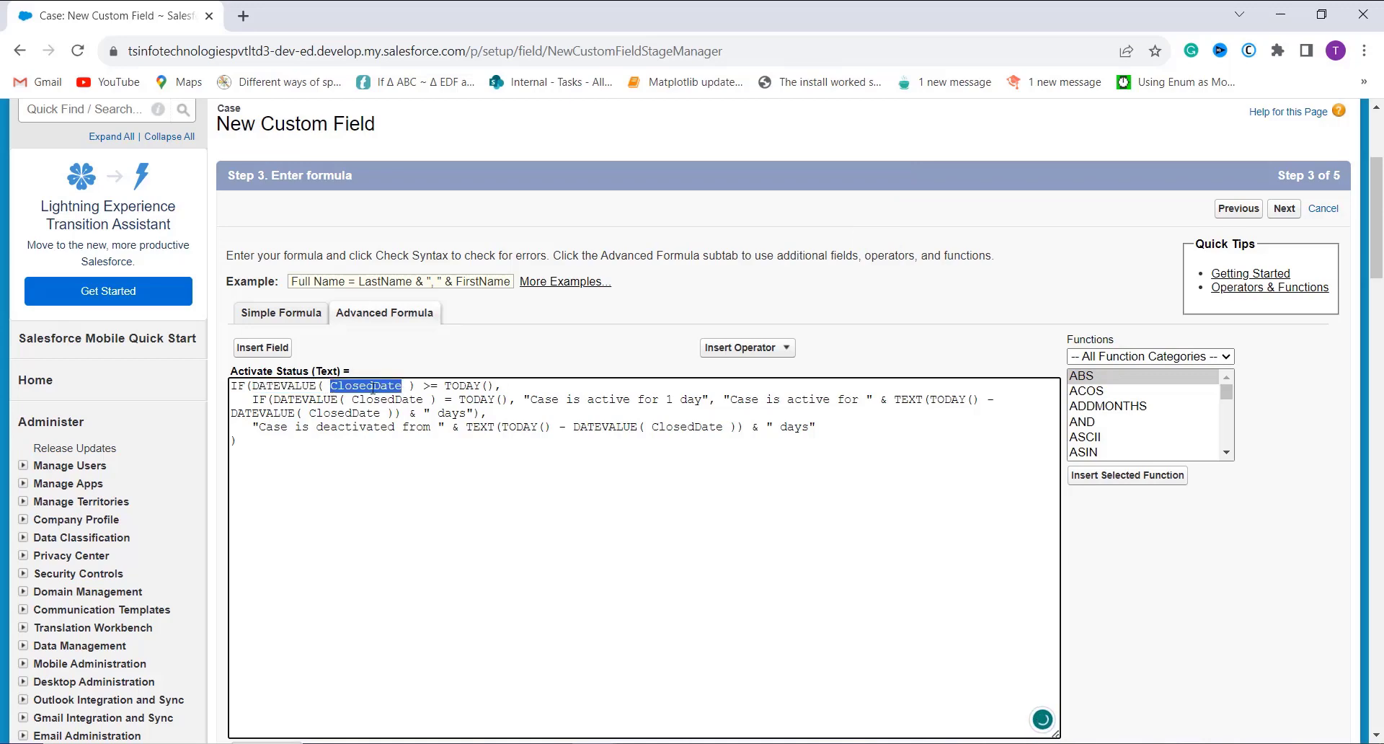
click(391, 485)
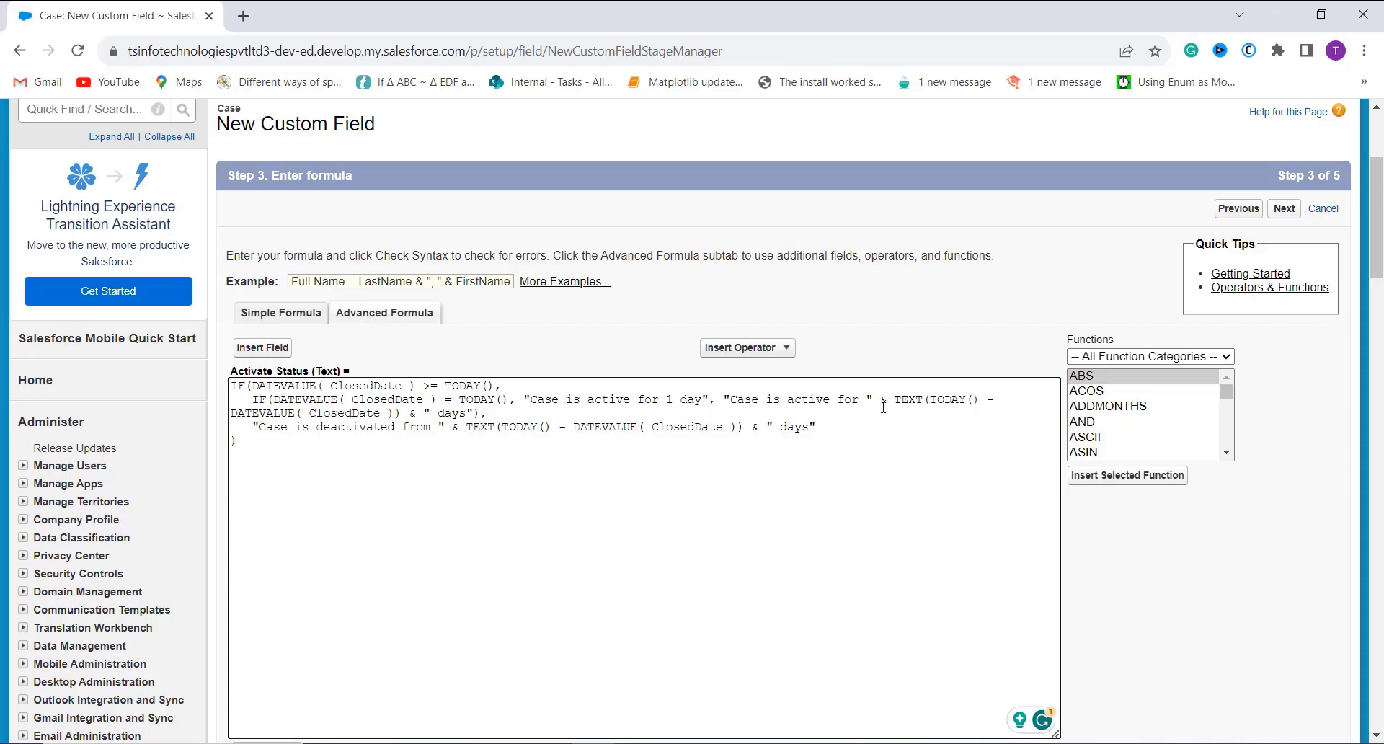
drag(883, 406, 890, 408)
drag(900, 405, 923, 406)
click(934, 406)
drag(938, 404, 978, 405)
click(261, 416)
drag(309, 413, 458, 417)
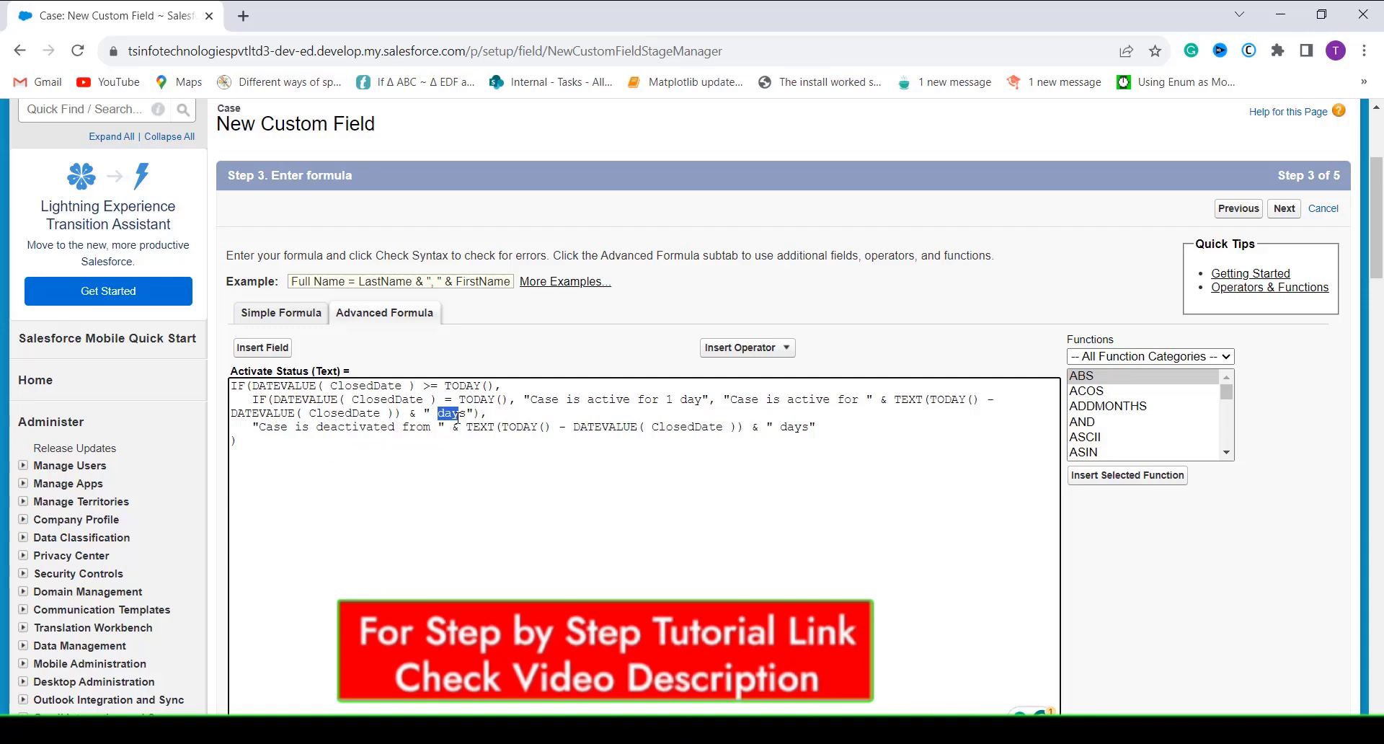
click(399, 490)
double_click(460, 430)
drag(467, 427, 494, 432)
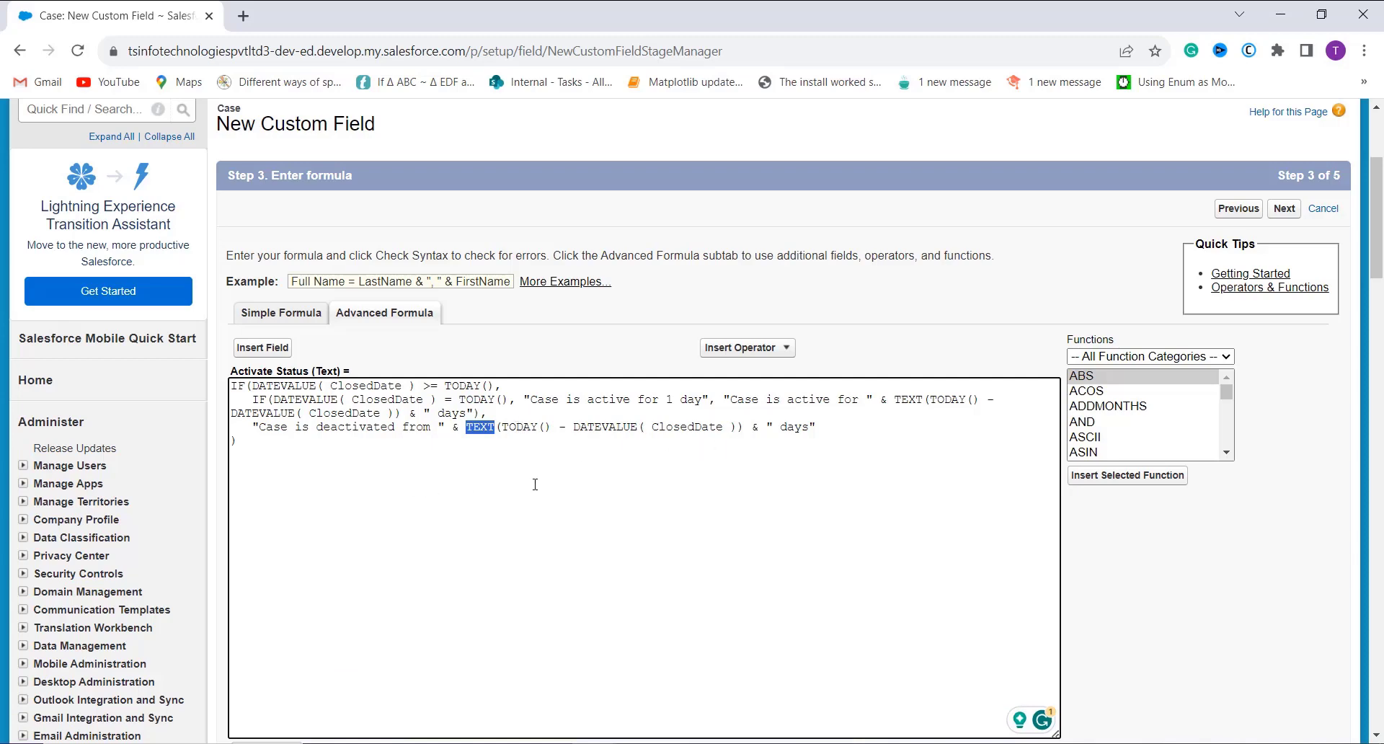
Check the formula's syntax, keep blank fields treated as zeroes and continue to field-level security
scroll(774, 479, down, 2)
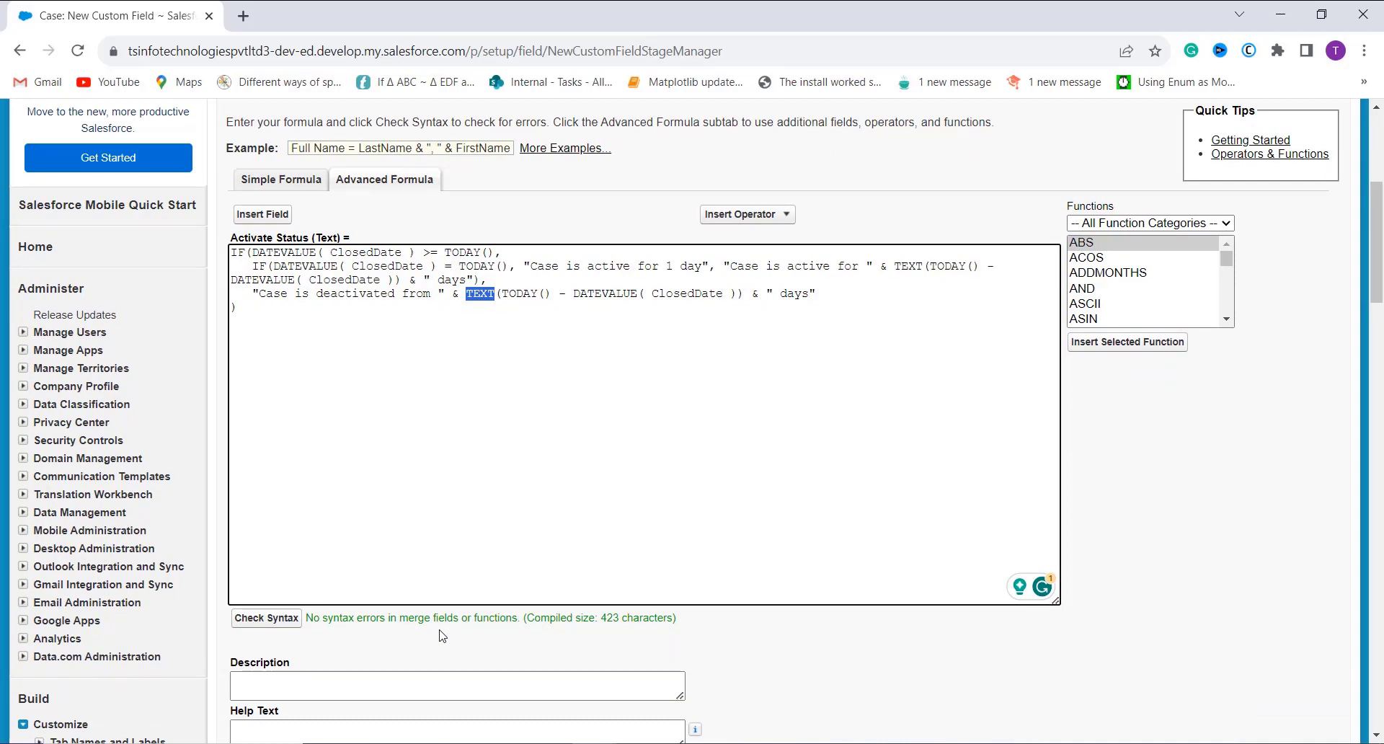
scroll(442, 635, down, 3)
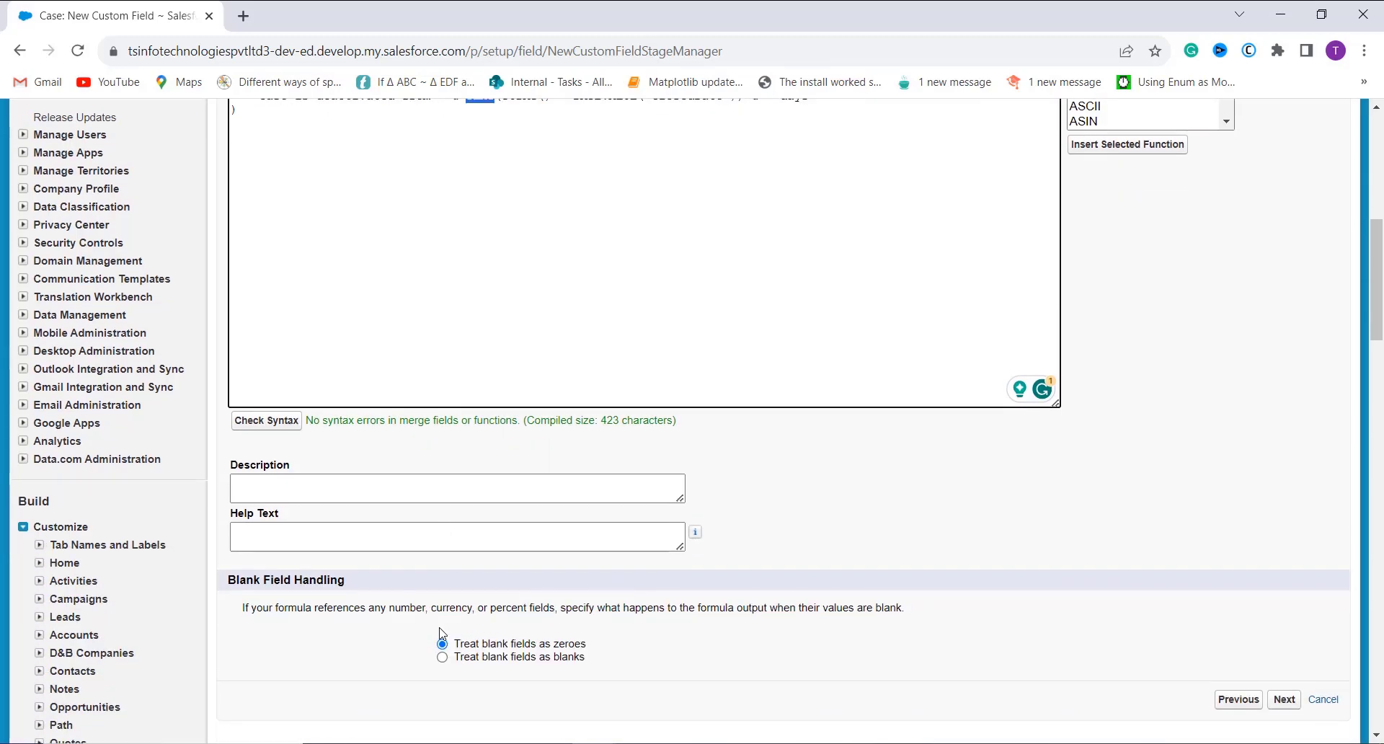
scroll(443, 635, up, 7)
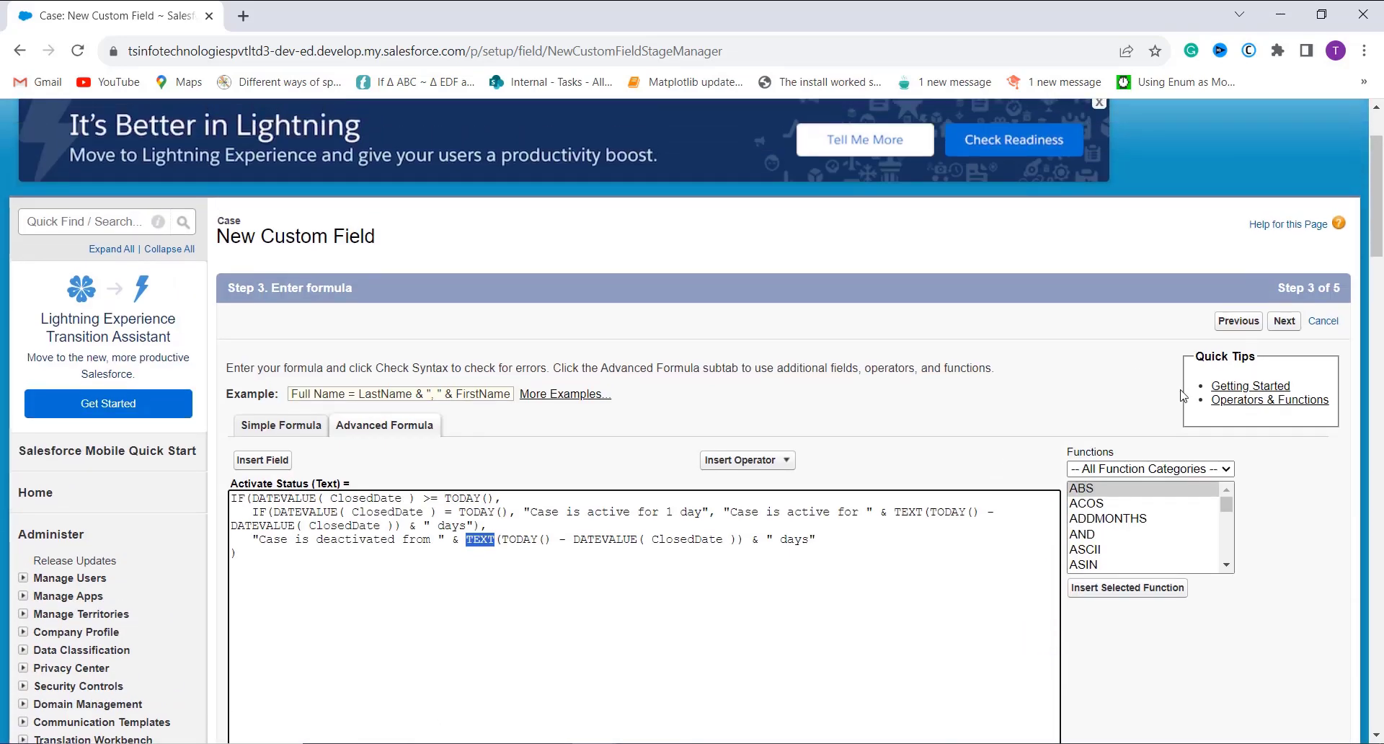
click(1285, 322)
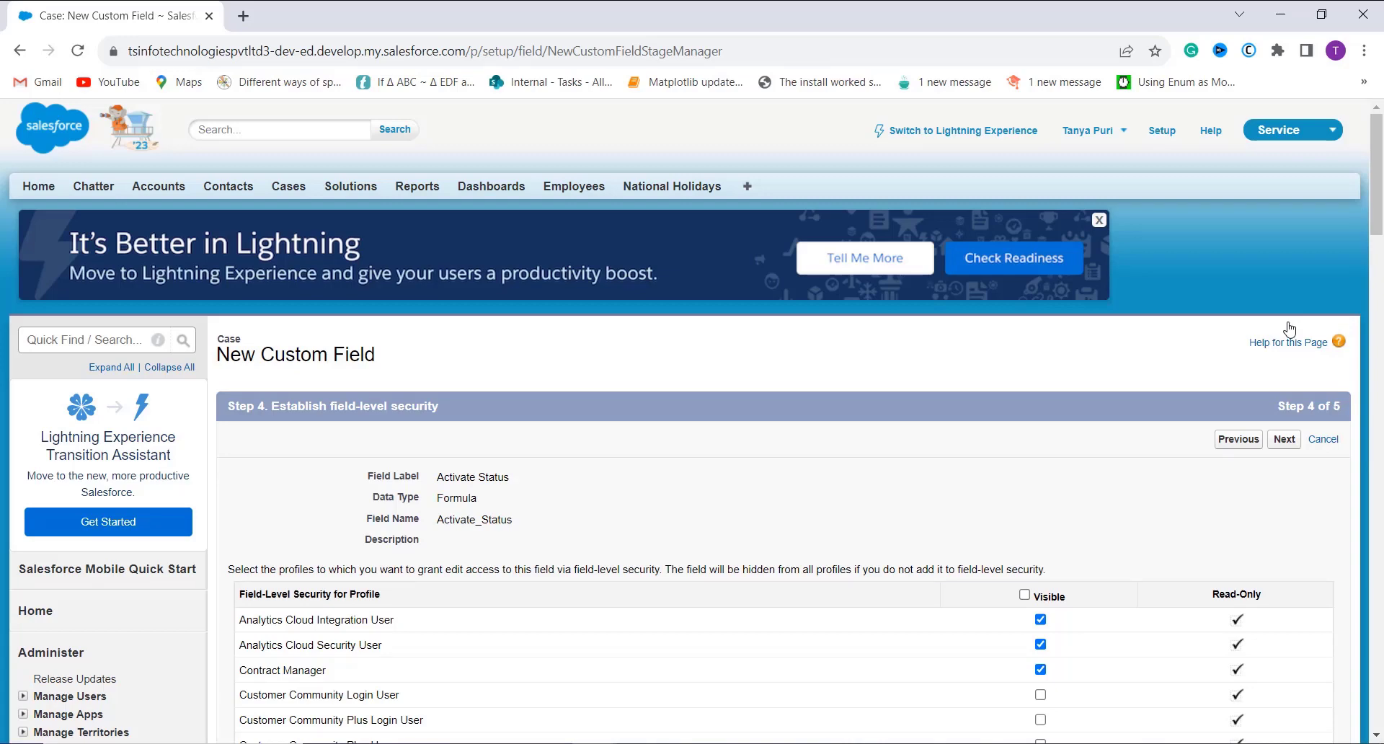
Make the Activate Status field visible to all profiles and save it with all case page layouts selected
scroll(1153, 404, down, 3)
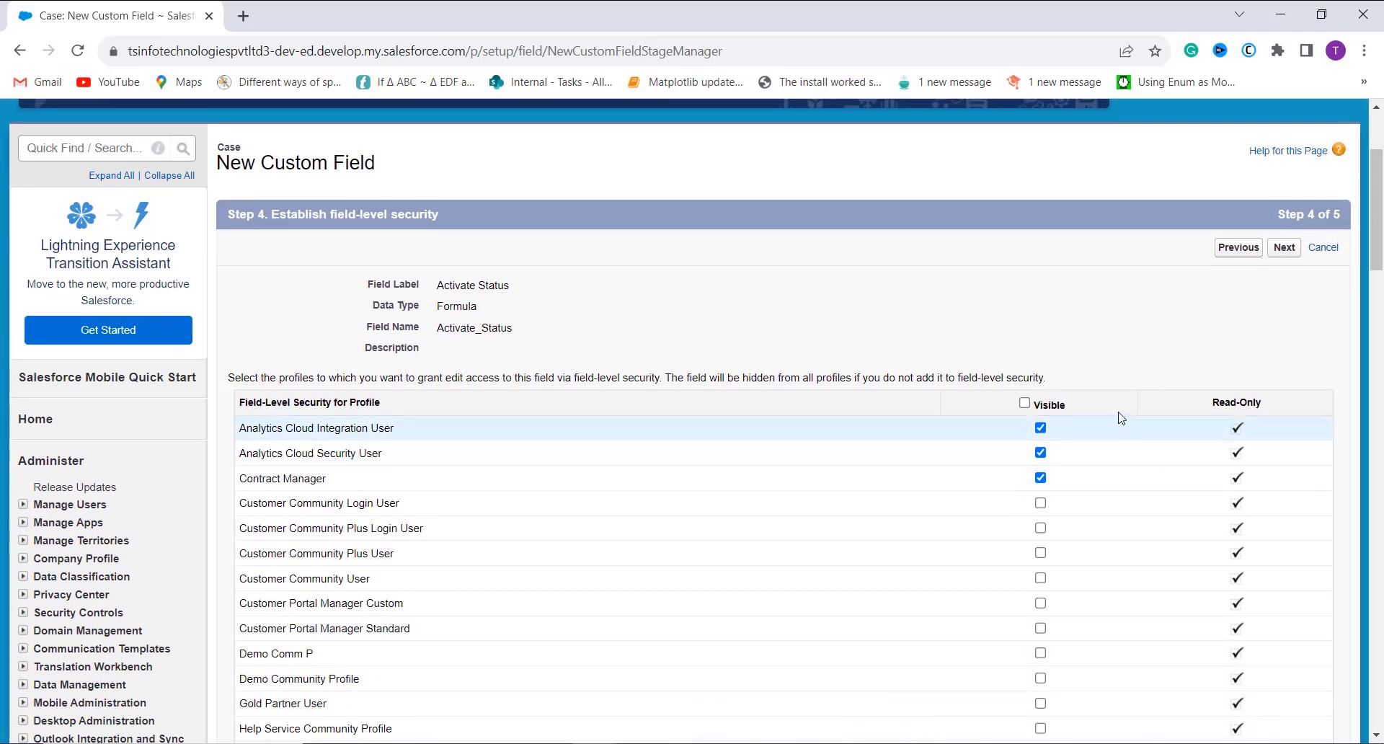
click(1024, 403)
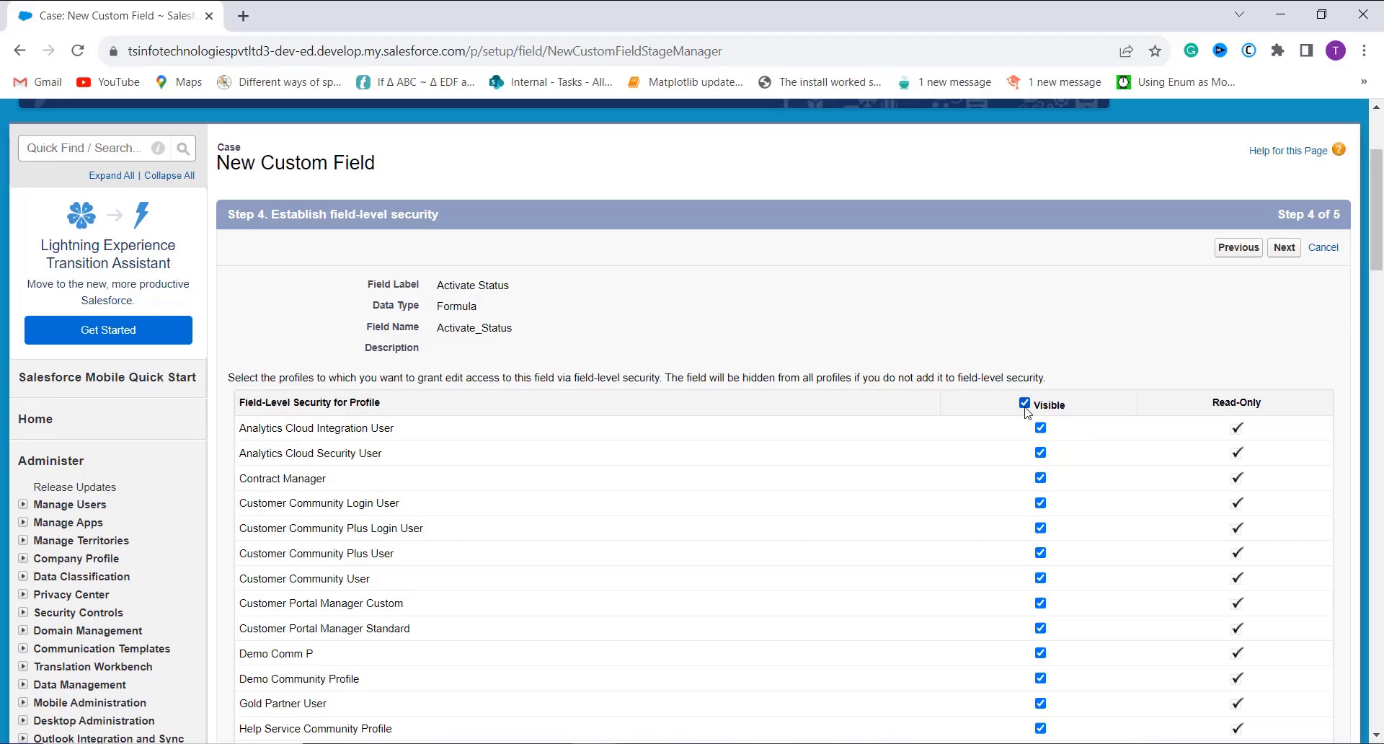
click(1277, 253)
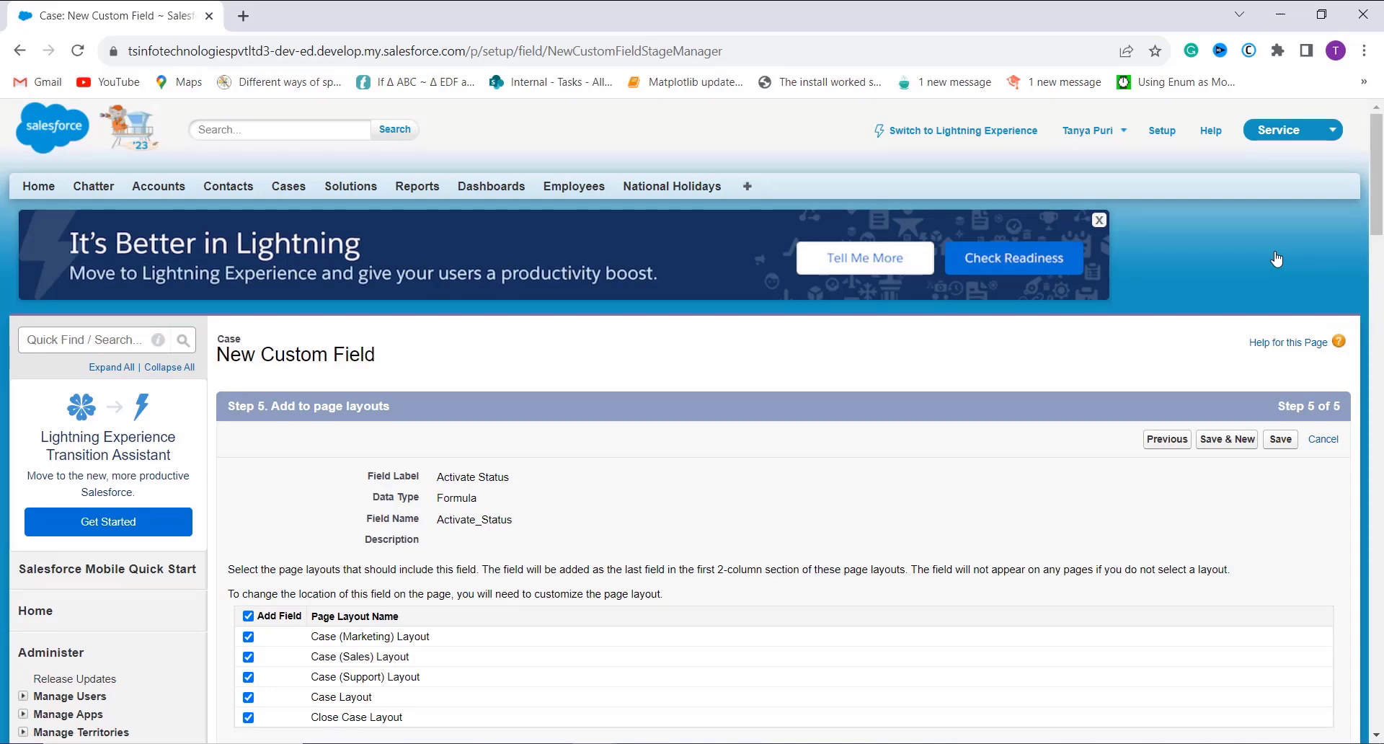
scroll(869, 533, down, 2)
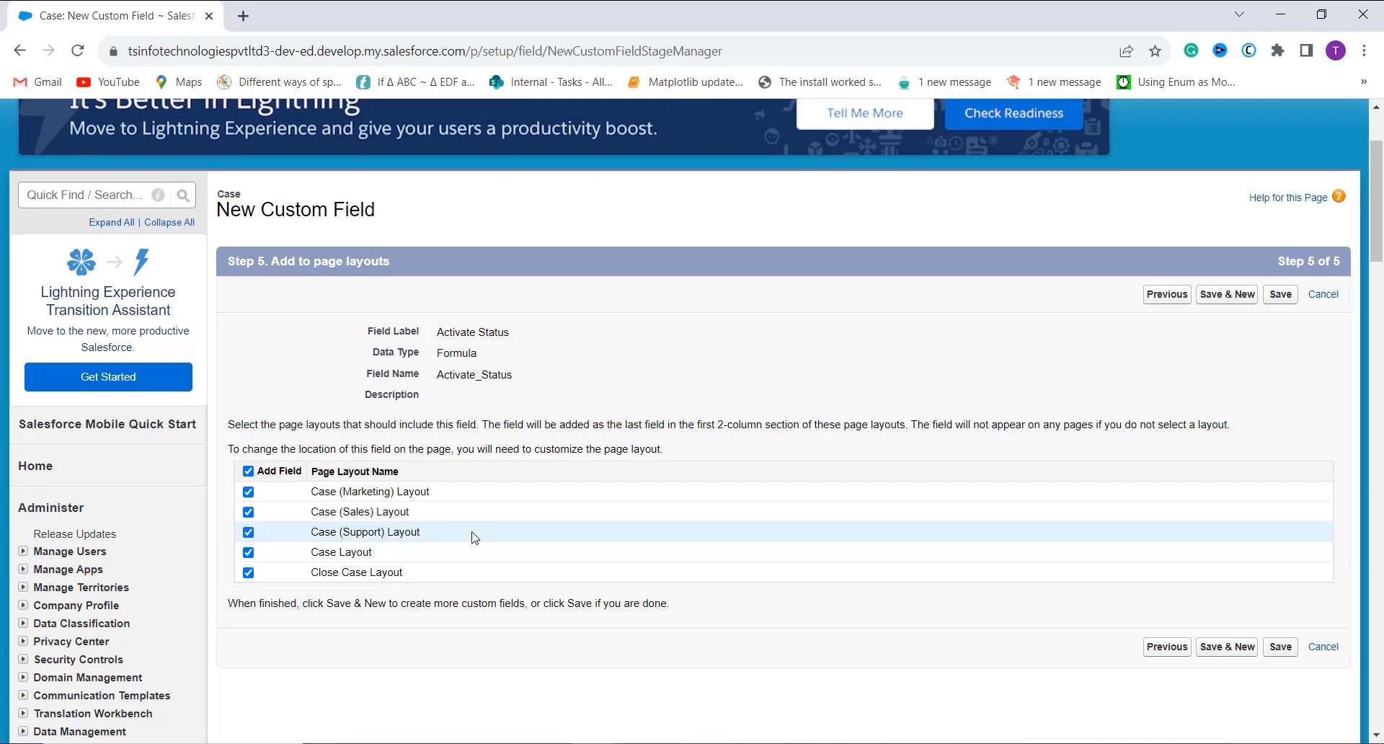
click(1286, 306)
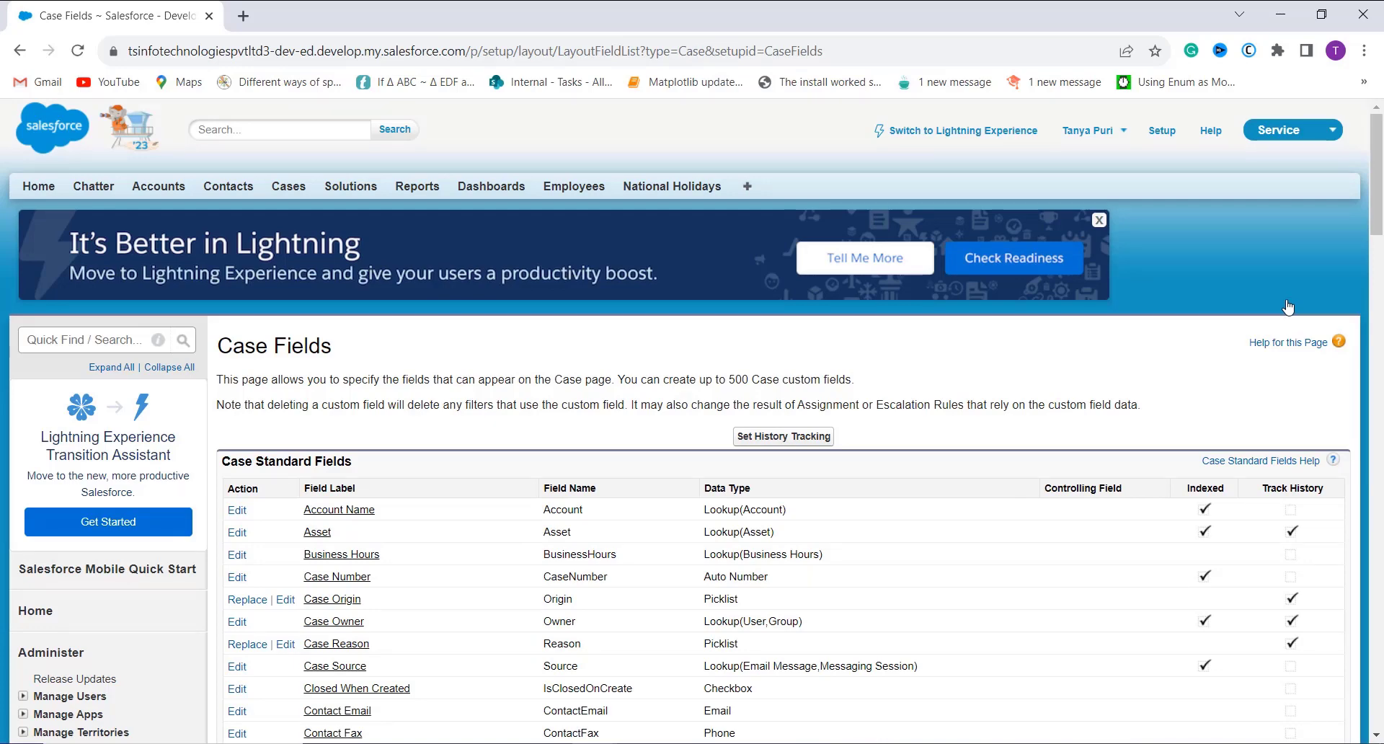
Open the case "Maintenance guidelines for generator unclear" from the recent cases to view its Activate Status
click(288, 186)
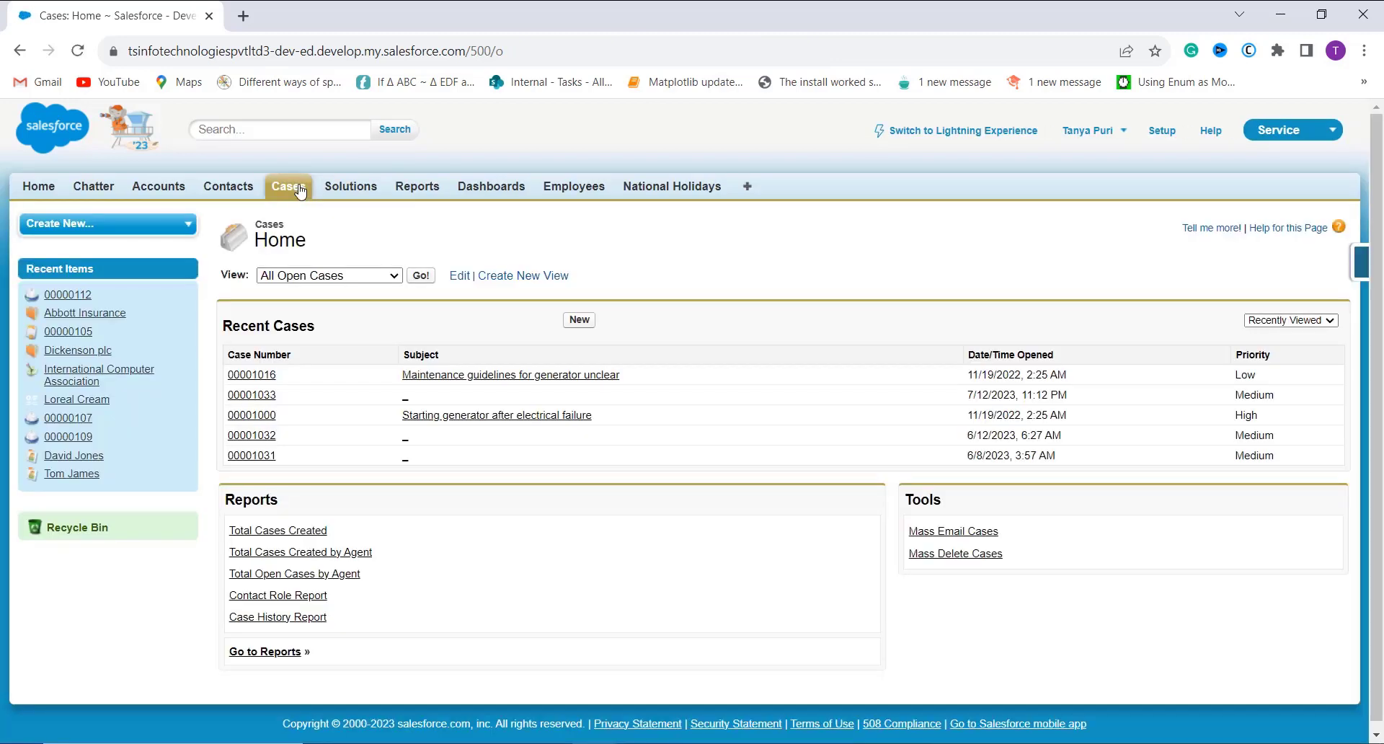
click(519, 376)
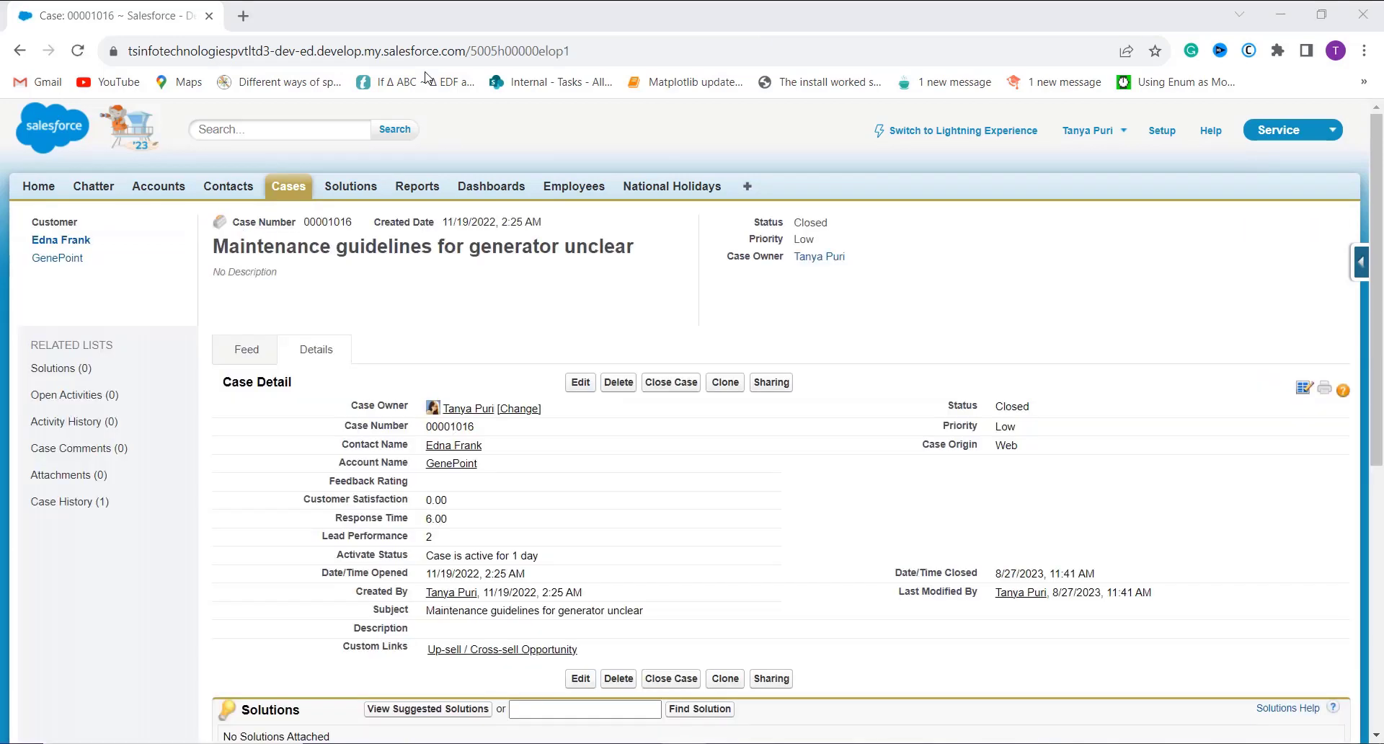